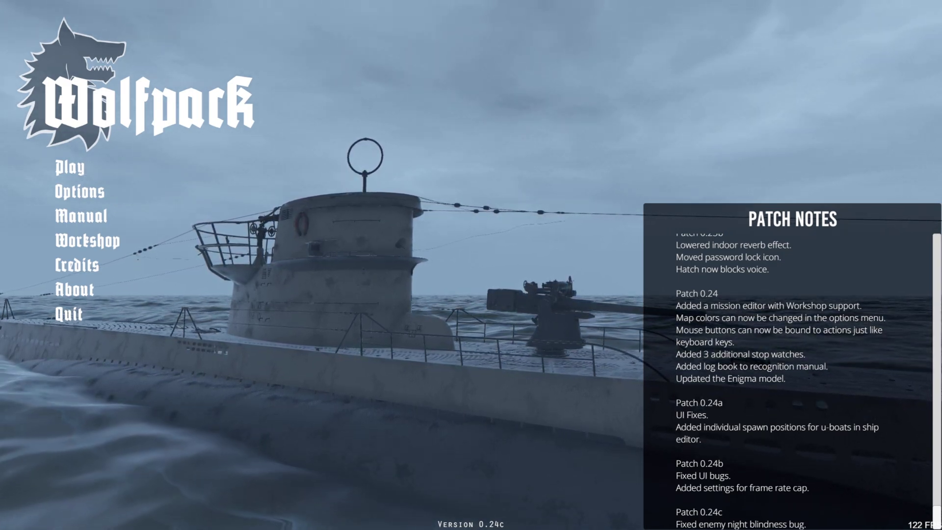
Step: Create a new multiplayer lobby visible to friends only
{"action": "left_click", "coordinate": [77, 167]}
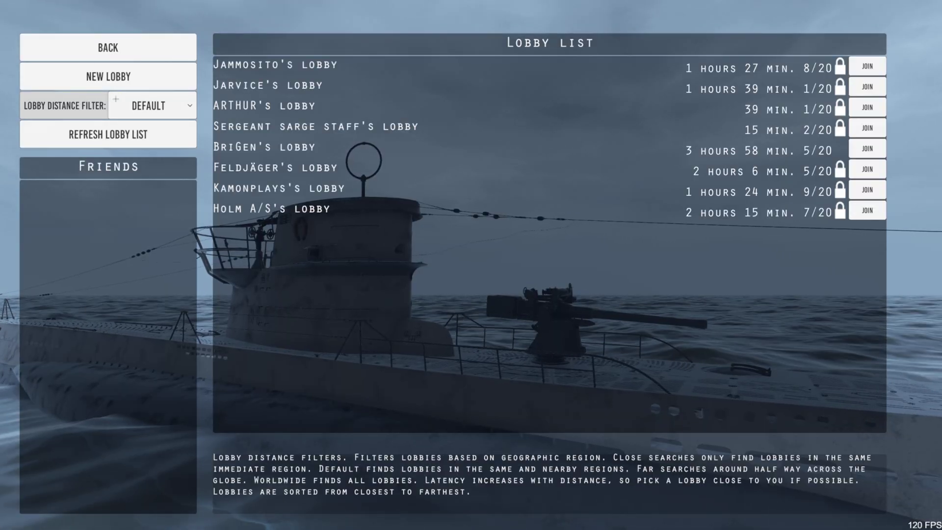
{"action": "left_click", "coordinate": [120, 78]}
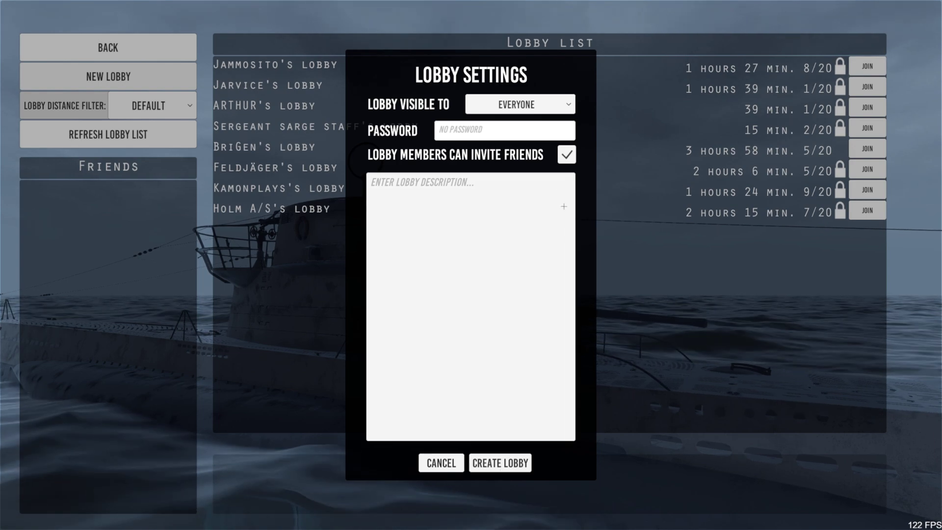
{"action": "left_click", "coordinate": [532, 105]}
{"action": "left_click", "coordinate": [536, 129]}
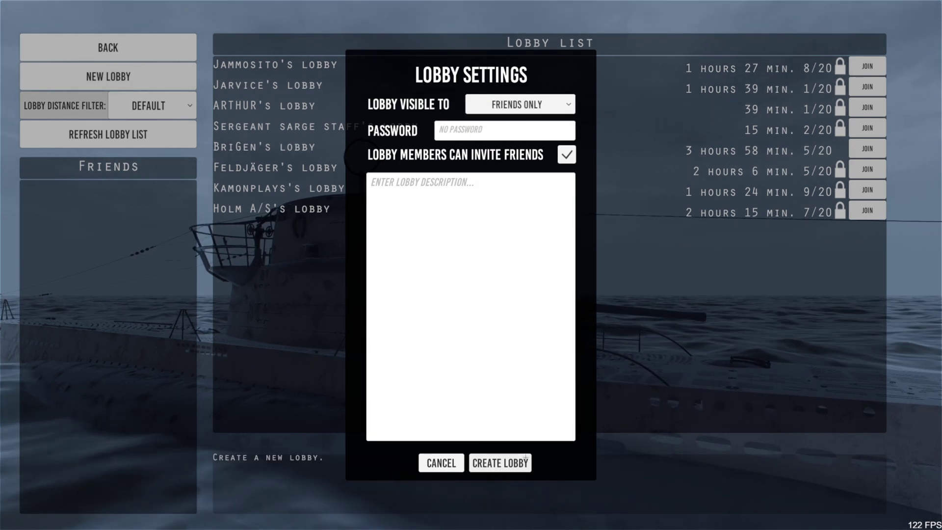
{"action": "left_click", "coordinate": [500, 463]}
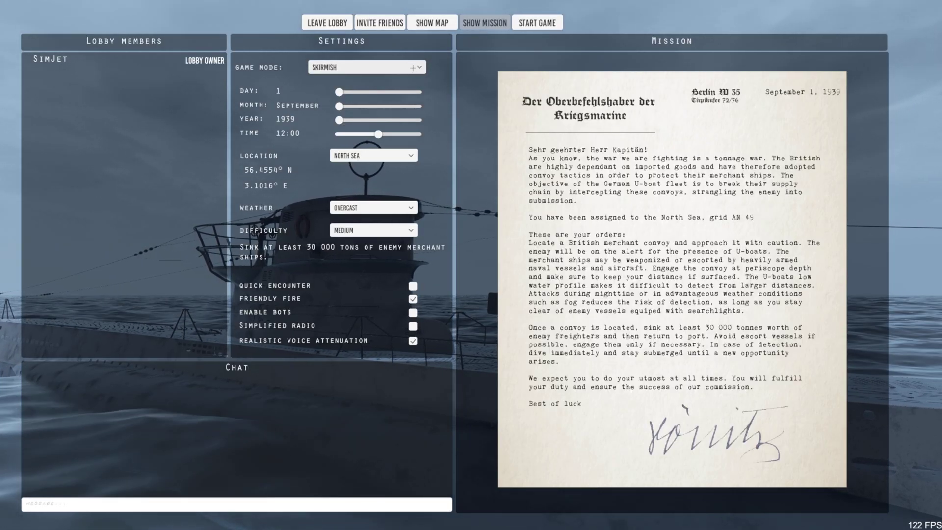
Step: Switch the lobby's game mode to Workshop and glance through Workshop missions without choosing one
{"action": "left_click", "coordinate": [418, 67]}
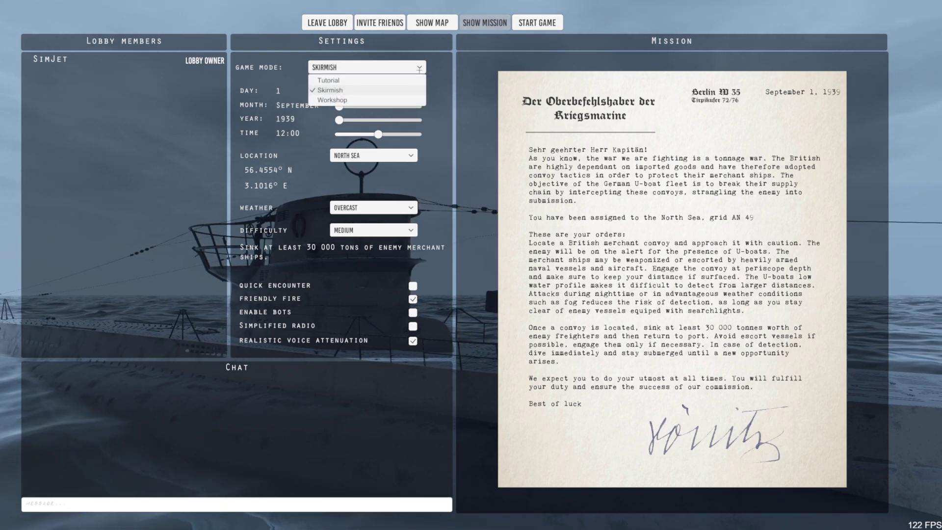
{"action": "left_click", "coordinate": [333, 100]}
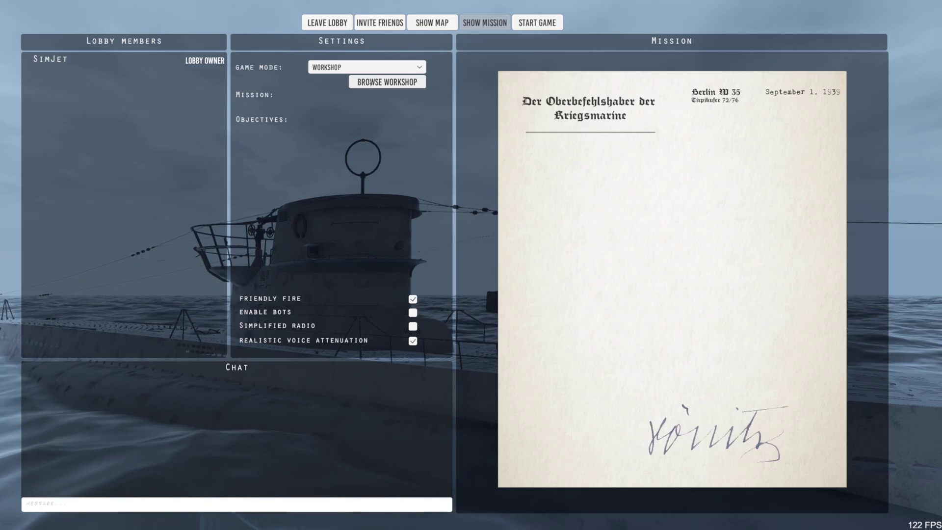
{"action": "left_click", "coordinate": [369, 83]}
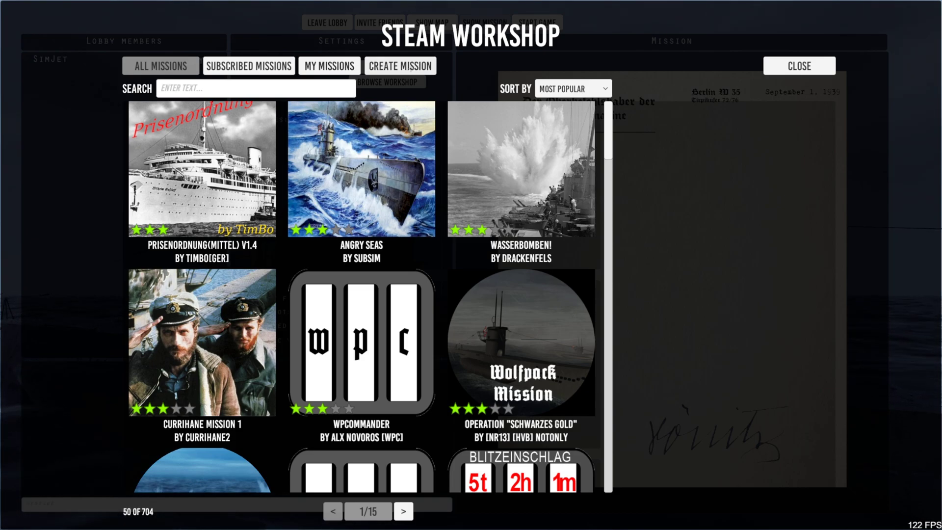
{"action": "left_click", "coordinate": [781, 70]}
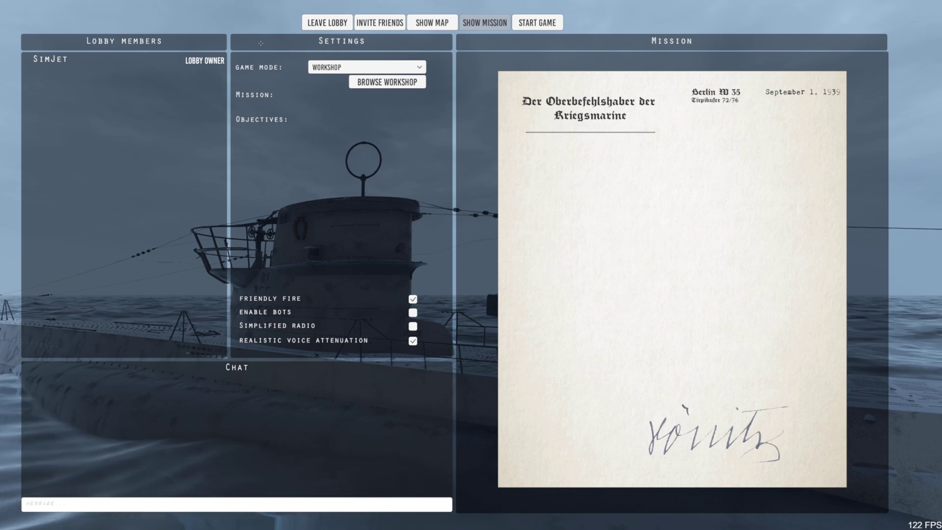
Step: Leave the lobby and bring up the Steam Workshop's blank Create Mission form
{"action": "left_click", "coordinate": [327, 22]}
{"action": "key", "text": "Escape"}
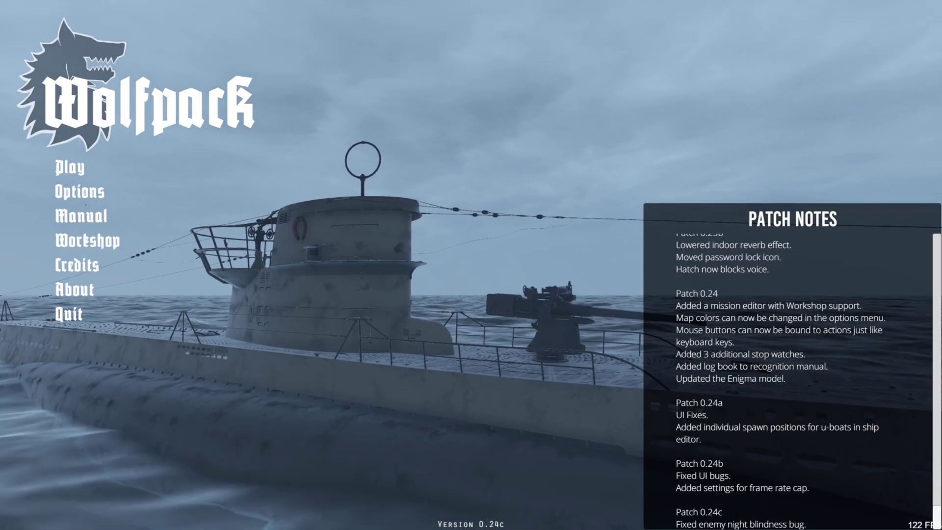
{"action": "left_click", "coordinate": [87, 241]}
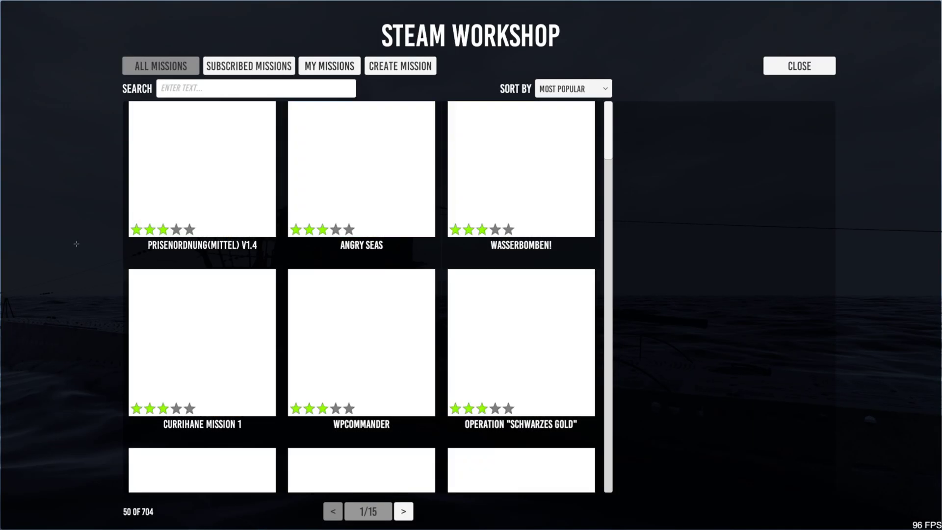
{"action": "left_click", "coordinate": [389, 70]}
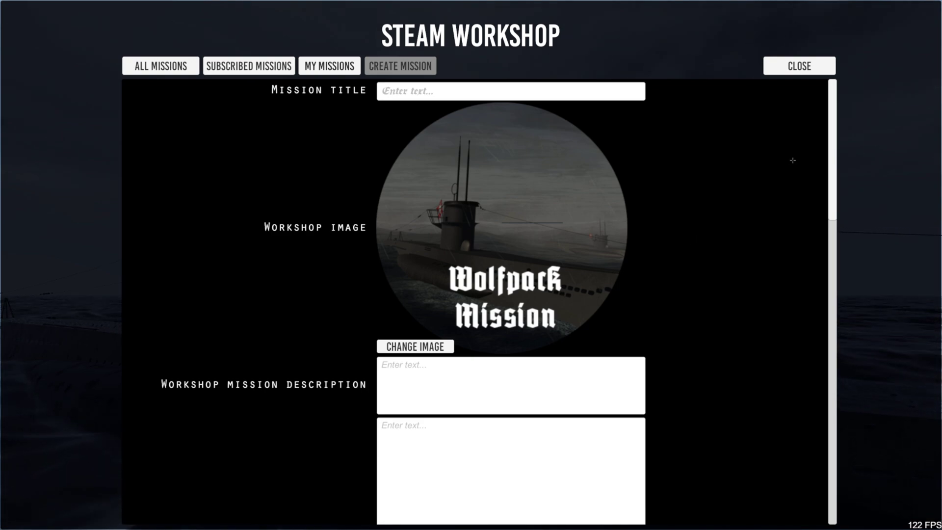
{"action": "scroll", "coordinate": [831, 162], "scroll_direction": "down", "scroll_amount": 2}
{"action": "scroll", "coordinate": [831, 162], "scroll_direction": "down", "scroll_amount": 1}
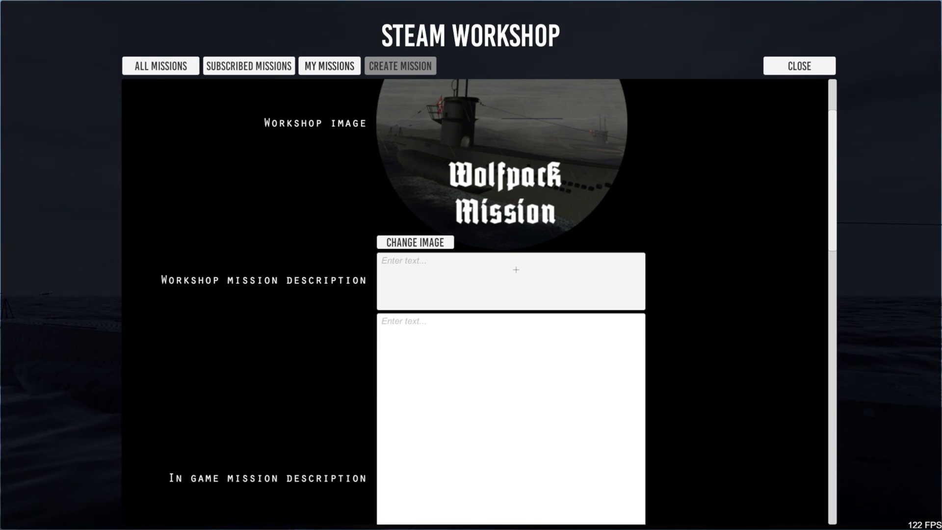
Step: Type 'Sink 15000 tonnes of merchant shipping' into the mission description, correcting typos
{"action": "left_click", "coordinate": [402, 264]}
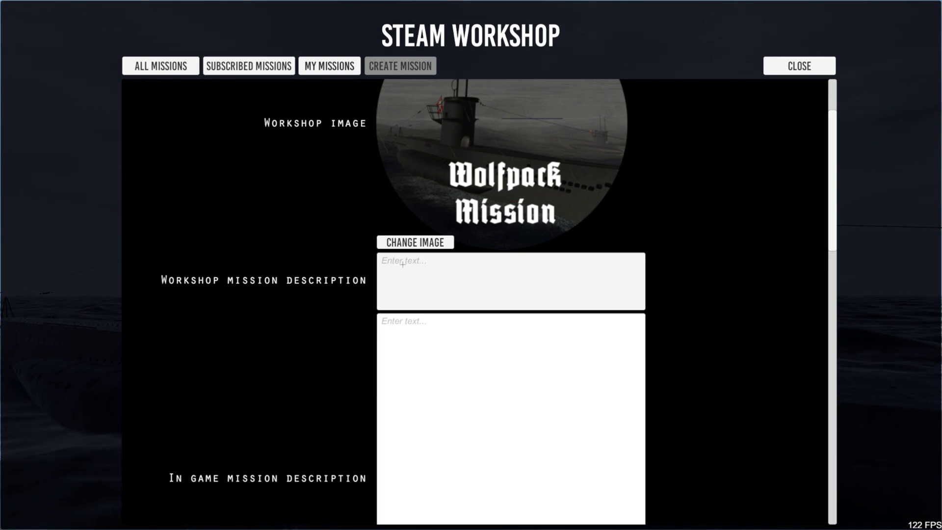
{"action": "type", "text": "Sink "}
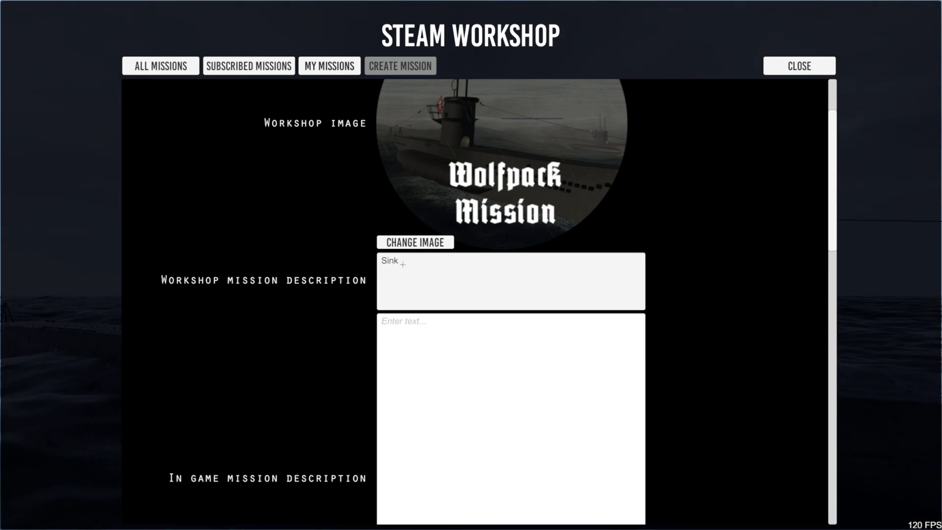
{"action": "type", "text": "1500"}
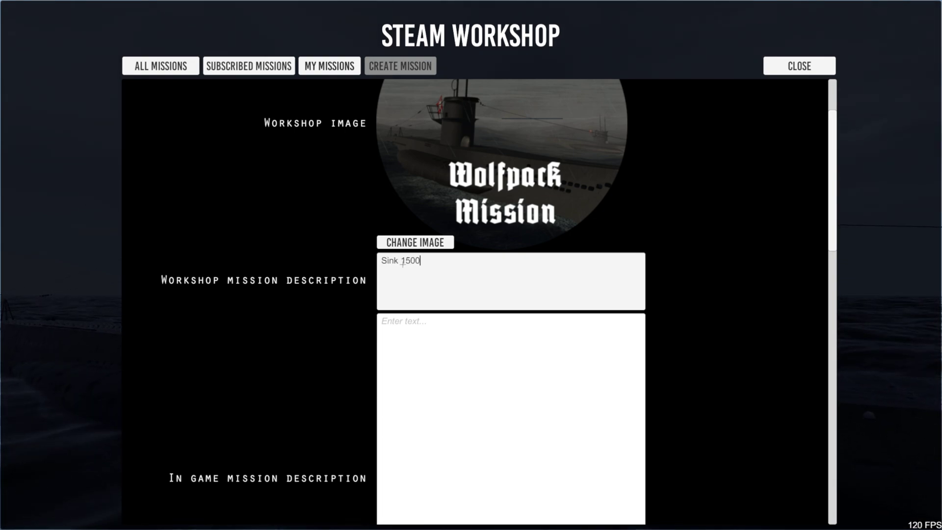
{"action": "type", "text": "0 to"}
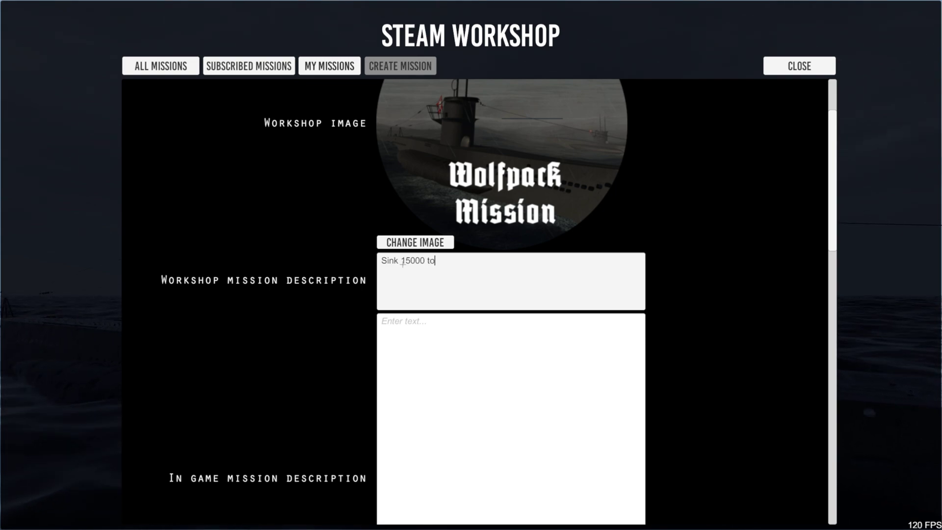
{"action": "type", "text": "nnes"}
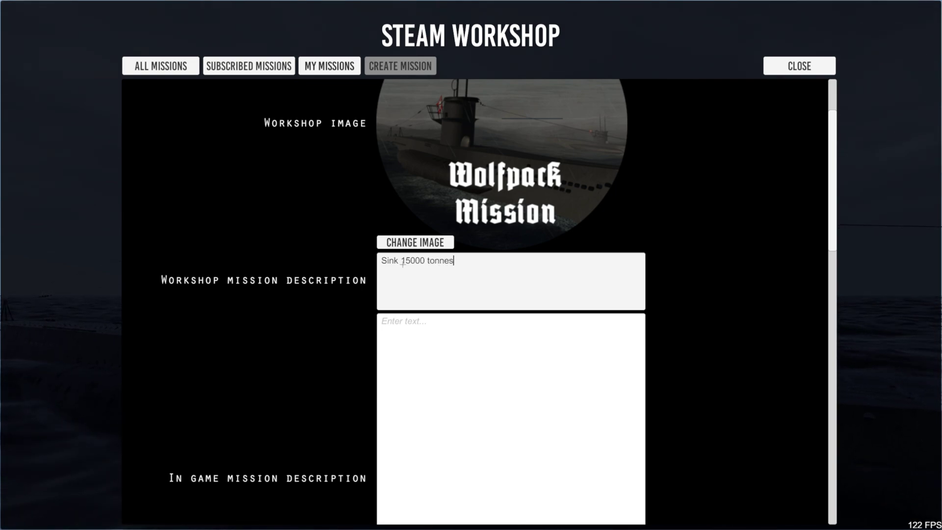
{"action": "type", "text": " of mer"}
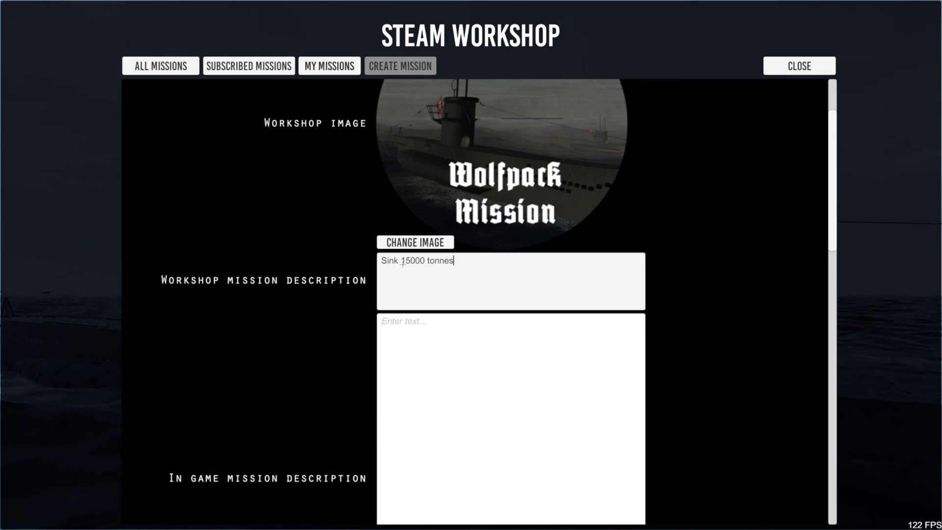
{"action": "type", "text": "c"}
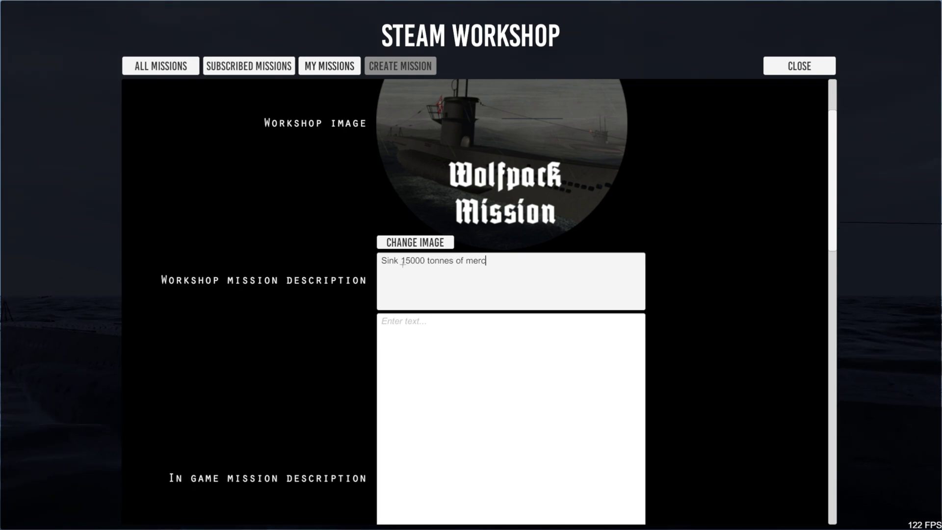
{"action": "type", "text": "hant ssh"}
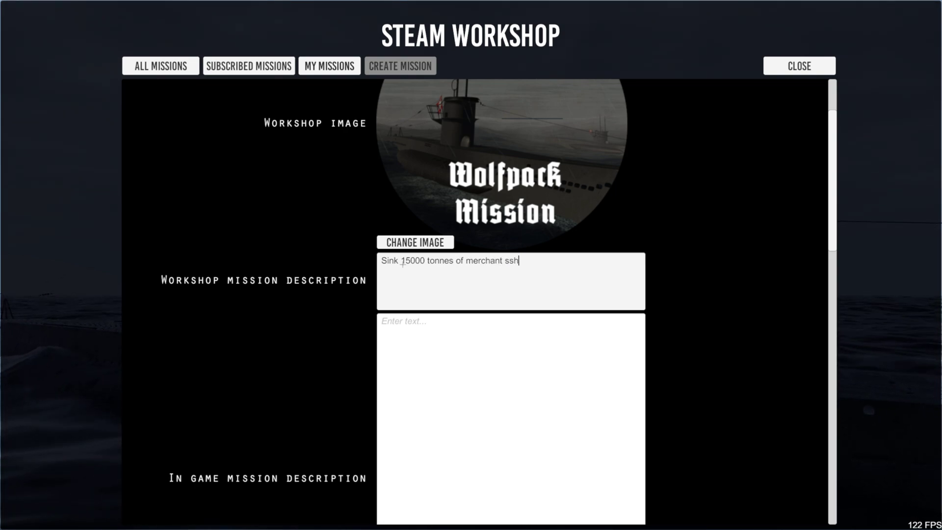
{"action": "key", "text": "BackSpace"}
{"action": "key", "text": "BackSpace"}
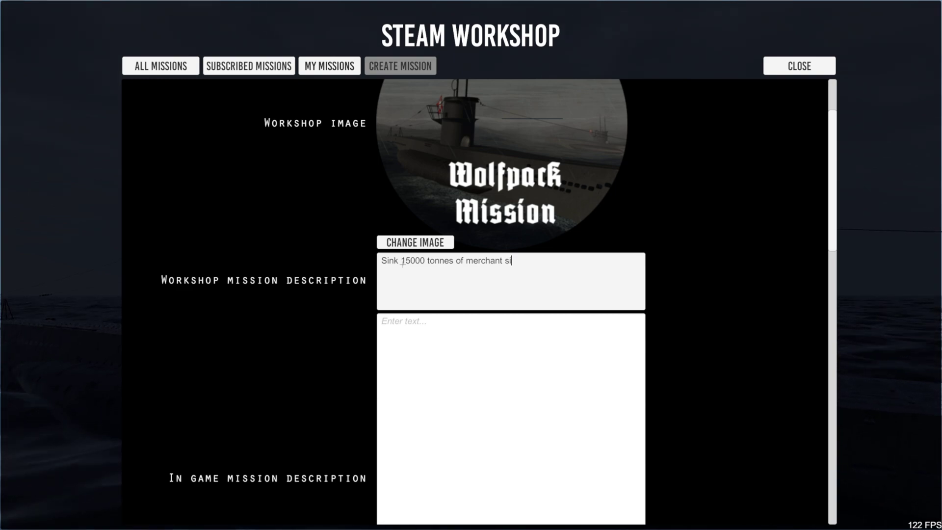
{"action": "type", "text": "ipping"}
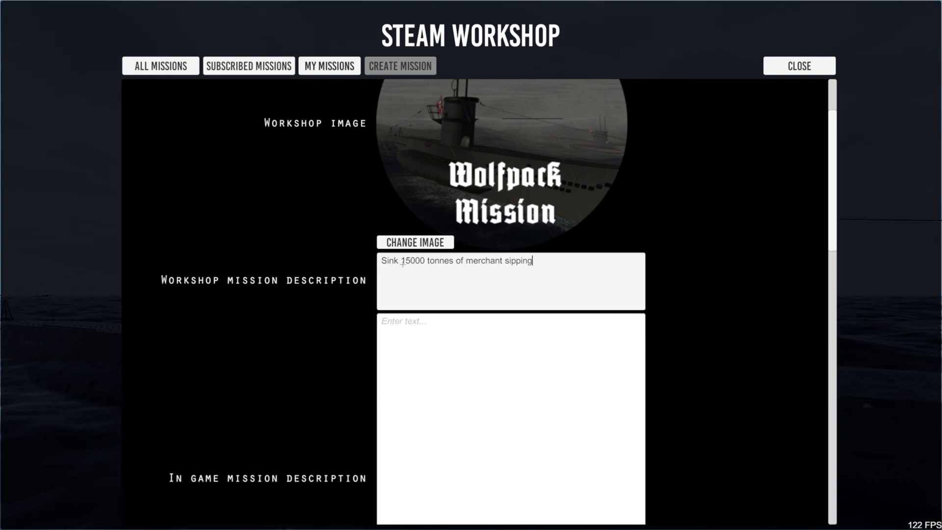
{"action": "key", "text": "BackSpace"}
{"action": "key", "text": "BackSpace"}
{"action": "key", "text": "BackSpace"}
{"action": "key", "text": "BackSpace"}
{"action": "key", "text": "BackSpace"}
{"action": "key", "text": "BackSpace"}
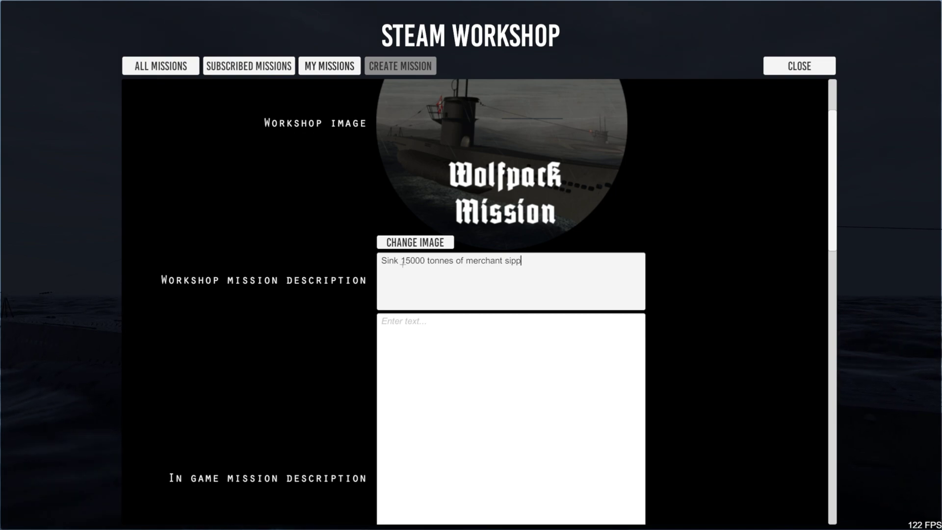
{"action": "type", "text": "hi"}
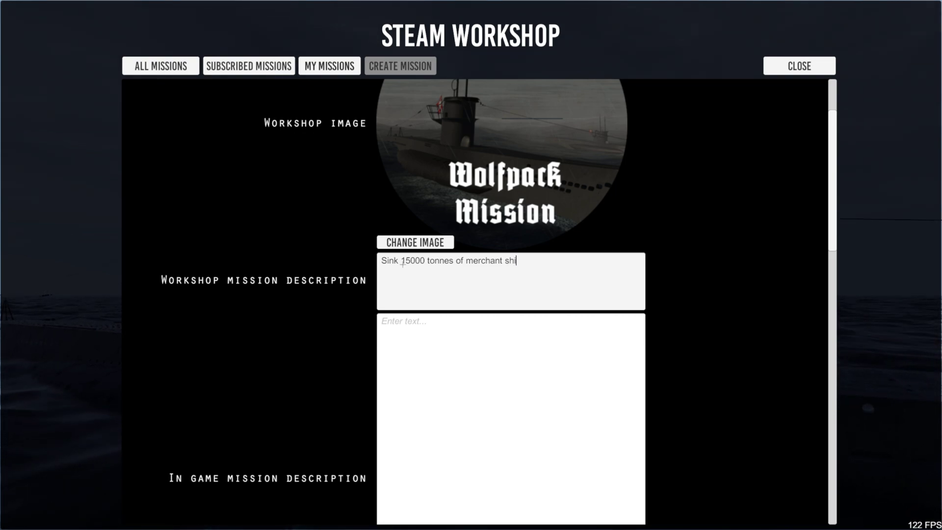
{"action": "type", "text": "pping"}
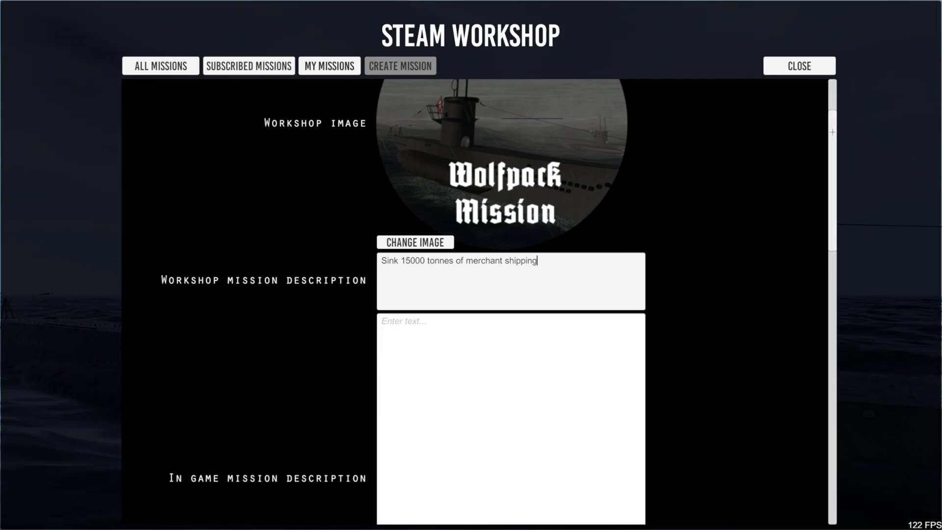
{"action": "left_click_drag", "start_coordinate": [836, 134], "coordinate": [834, 188]}
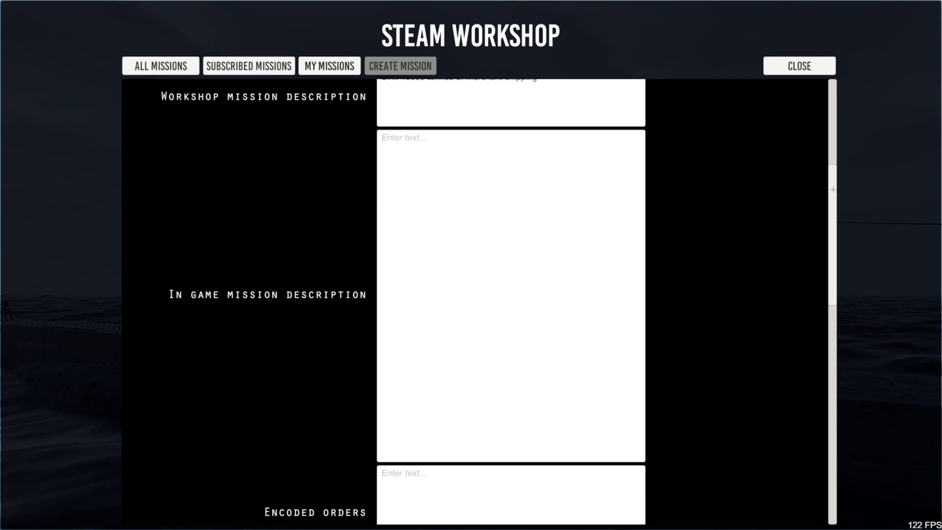
{"action": "left_click_drag", "start_coordinate": [833, 189], "coordinate": [786, 264]}
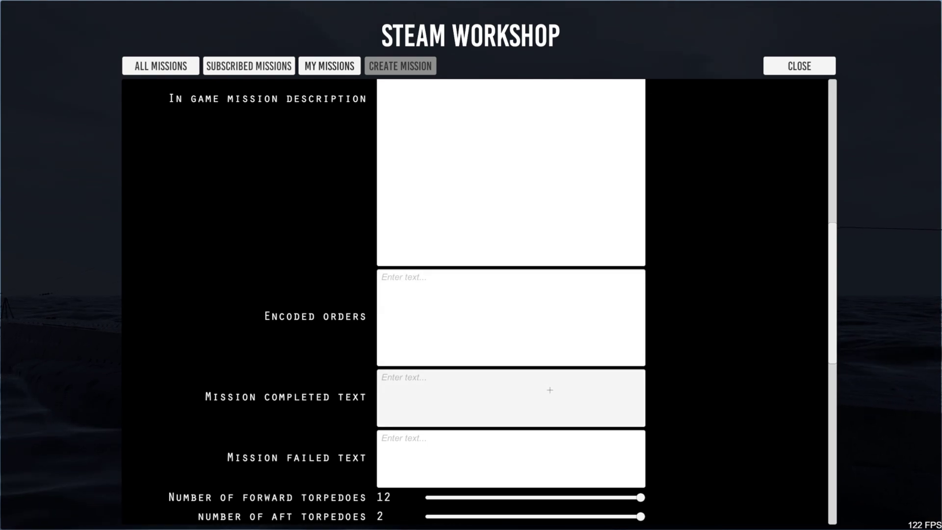
{"action": "left_click", "coordinate": [382, 326]}
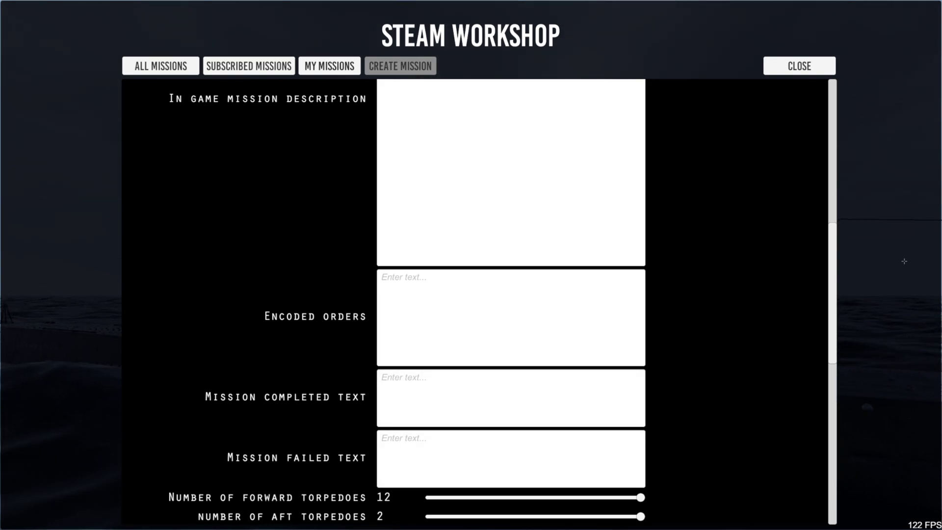
Step: Set the number of forward torpedoes to the maximum of 12
{"action": "scroll", "coordinate": [782, 308], "scroll_direction": "down", "scroll_amount": 5}
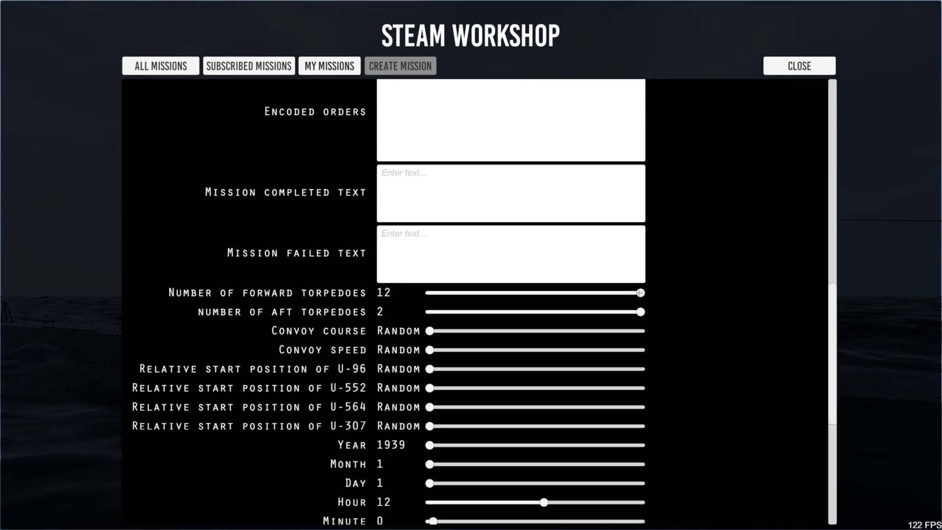
{"action": "left_click_drag", "start_coordinate": [640, 293], "coordinate": [500, 294]}
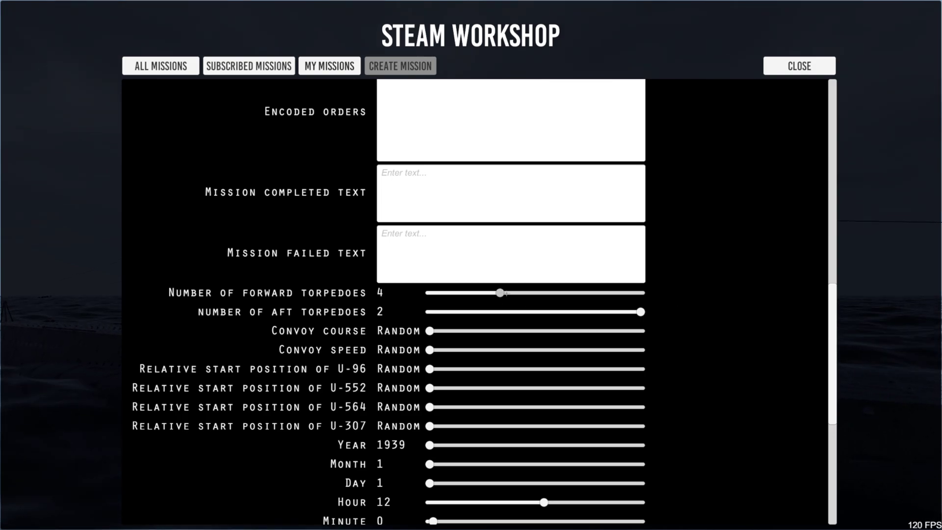
{"action": "left_click_drag", "start_coordinate": [501, 294], "coordinate": [648, 306]}
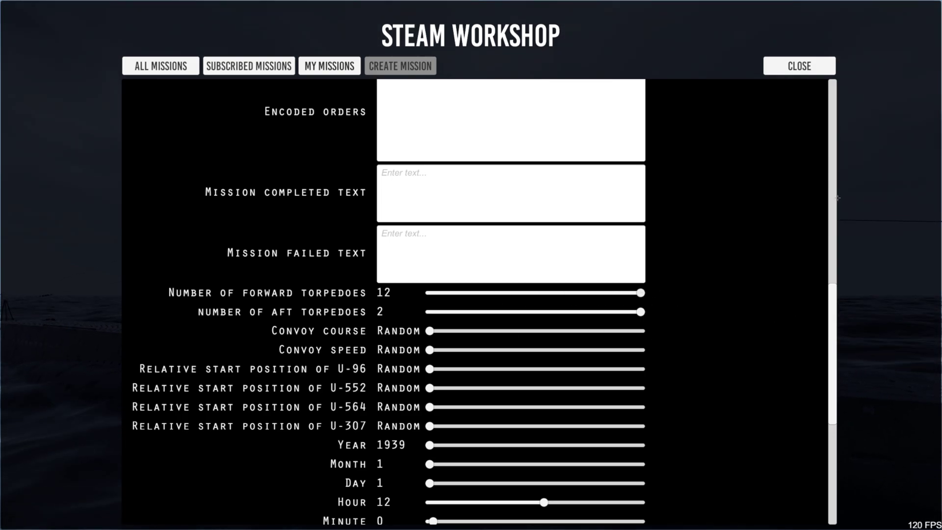
{"action": "scroll", "coordinate": [851, 264], "scroll_direction": "up", "scroll_amount": 5}
{"action": "left_click_drag", "start_coordinate": [831, 204], "coordinate": [834, 320]}
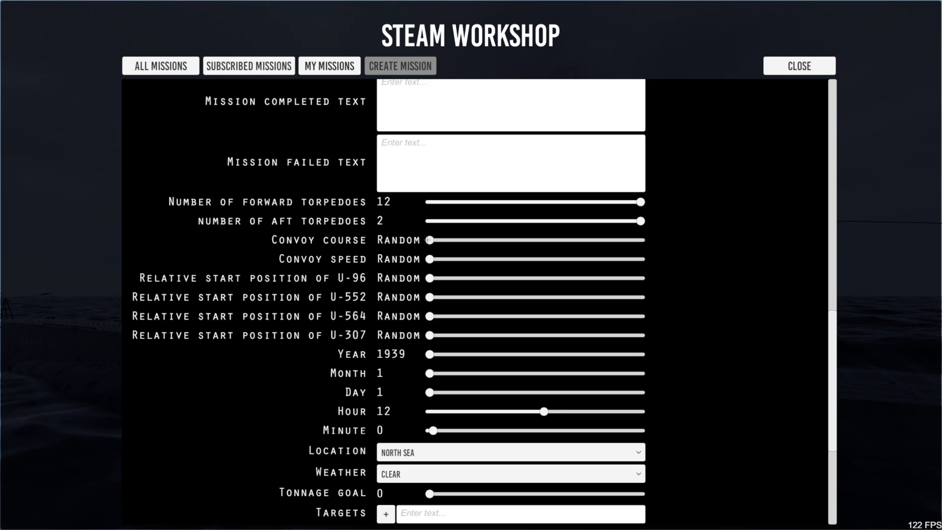
Step: Set convoy course to 300 and convoy speed to 5.0, leaving start position and year unchanged
{"action": "left_click_drag", "start_coordinate": [430, 240], "coordinate": [442, 240]}
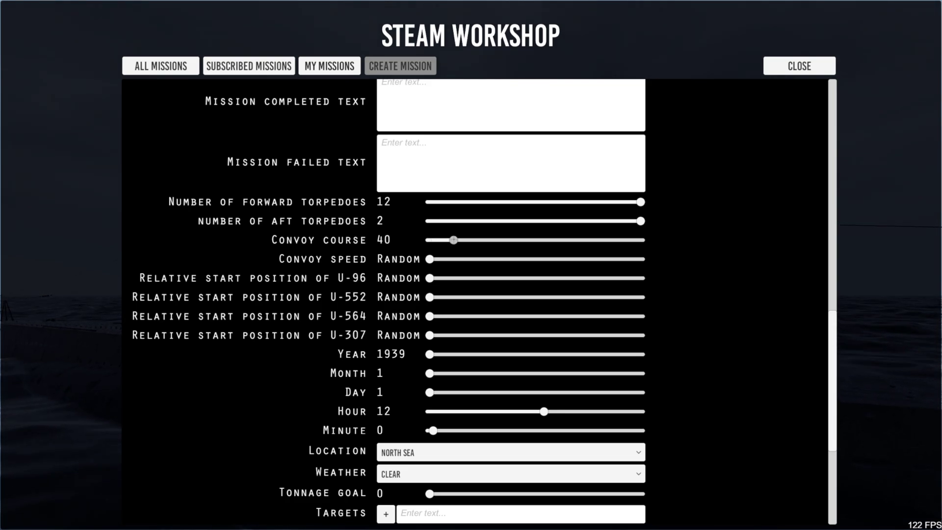
{"action": "left_click_drag", "start_coordinate": [453, 240], "coordinate": [606, 236]}
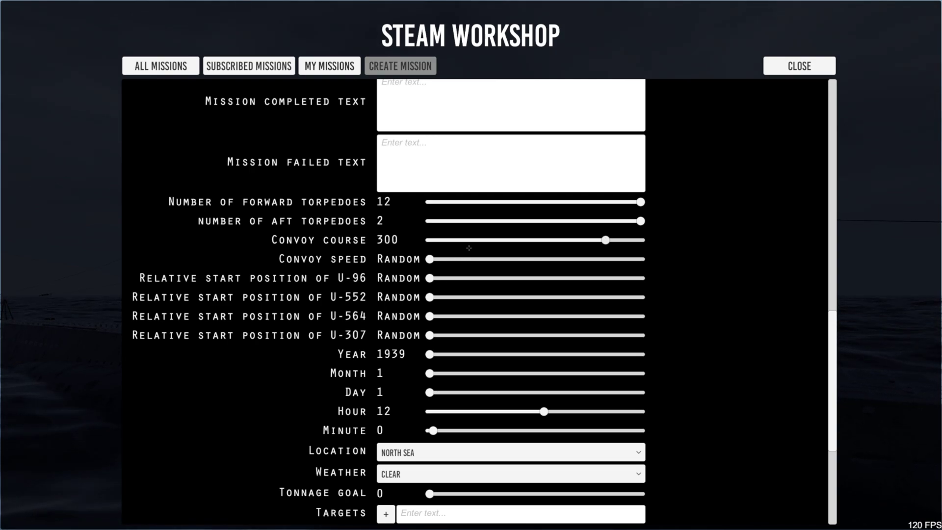
{"action": "left_click_drag", "start_coordinate": [429, 260], "coordinate": [506, 259]}
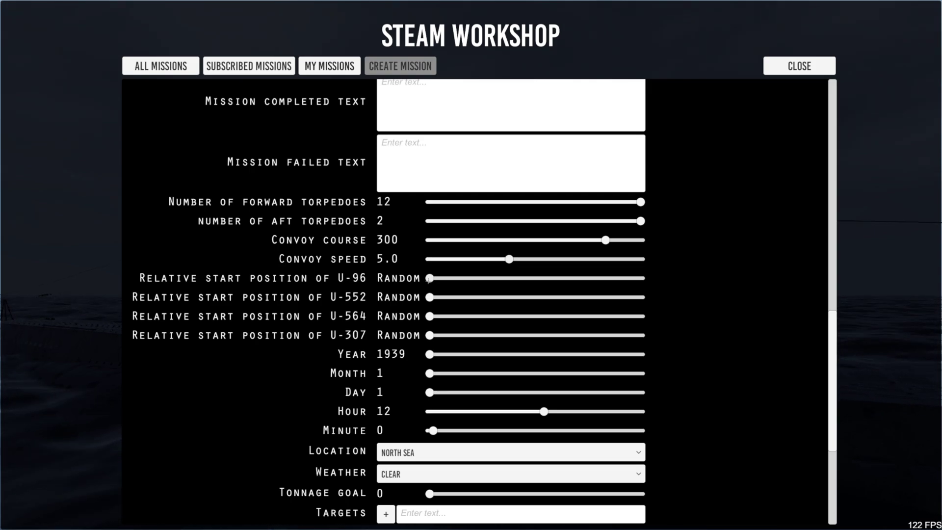
{"action": "mouse_move", "coordinate": [429, 278]}
{"action": "left_mouse_down"}
{"action": "mouse_move", "coordinate": [476, 278]}
{"action": "mouse_move", "coordinate": [424, 279]}
{"action": "left_mouse_up"}
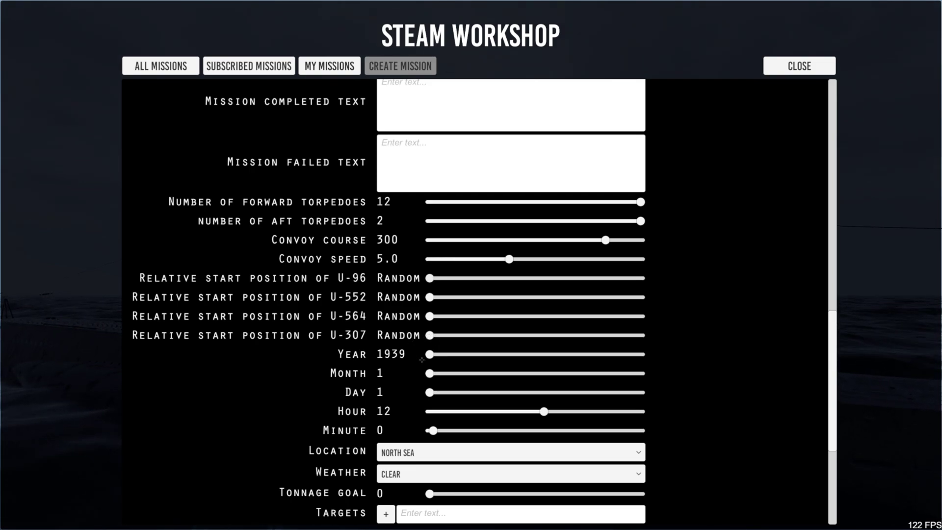
{"action": "mouse_move", "coordinate": [430, 354]}
{"action": "left_mouse_down"}
{"action": "mouse_move", "coordinate": [637, 354]}
{"action": "mouse_move", "coordinate": [430, 354]}
{"action": "left_mouse_up"}
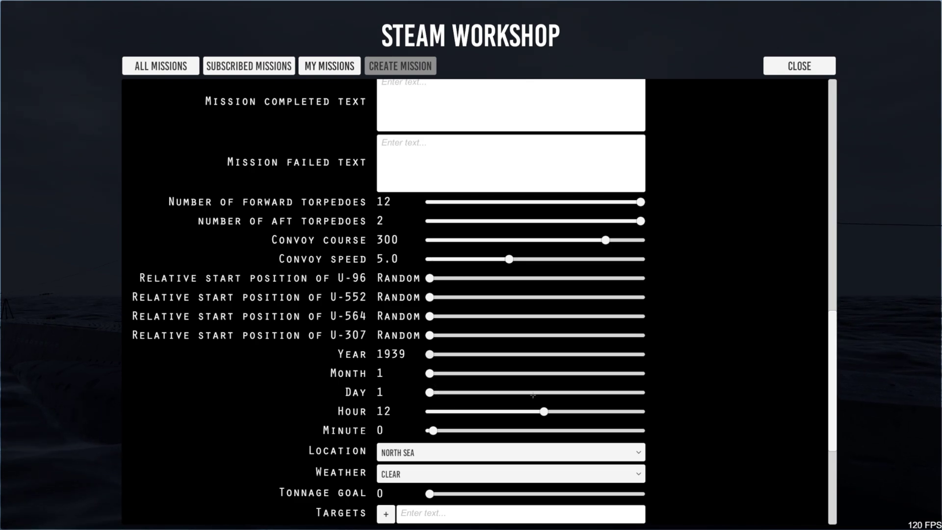
Step: Set the mission location to Norwegian Sea and the weather to Foggy
{"action": "scroll", "coordinate": [681, 376], "scroll_direction": "down", "scroll_amount": 2}
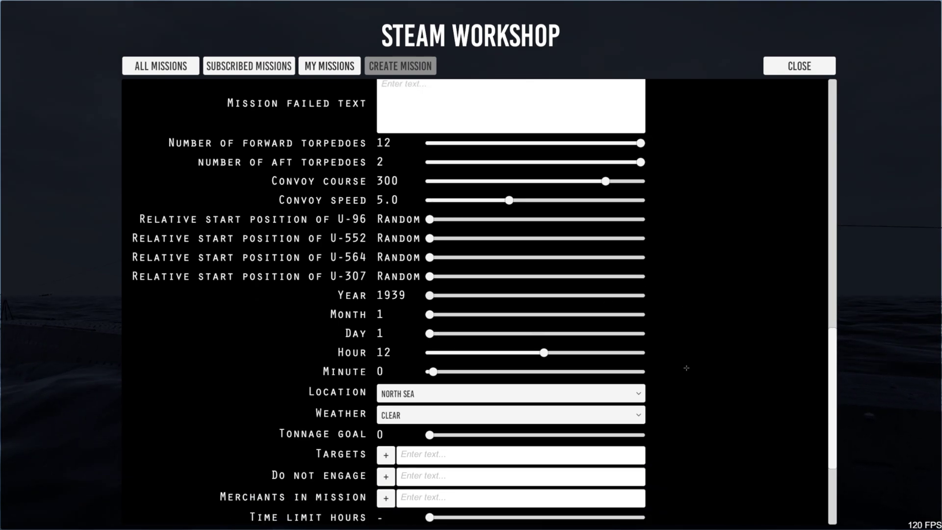
{"action": "left_click", "coordinate": [540, 394]}
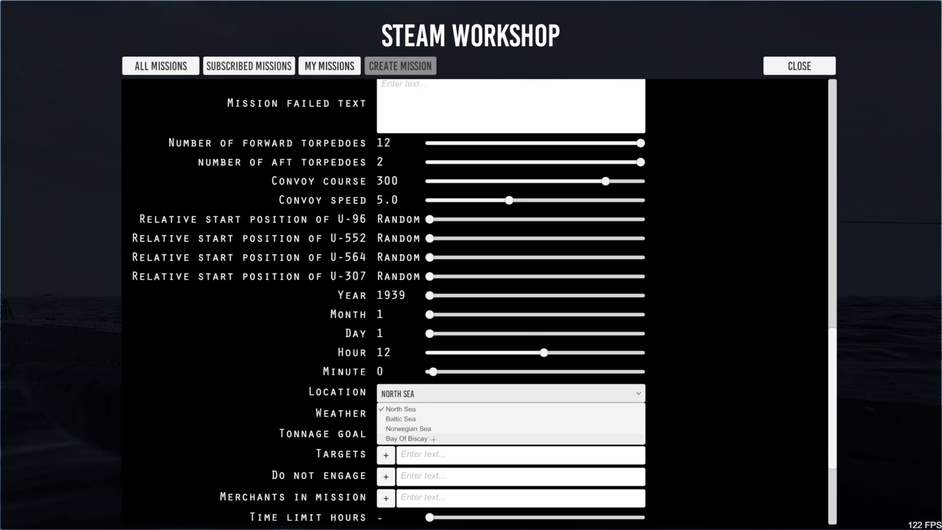
{"action": "left_click", "coordinate": [539, 428]}
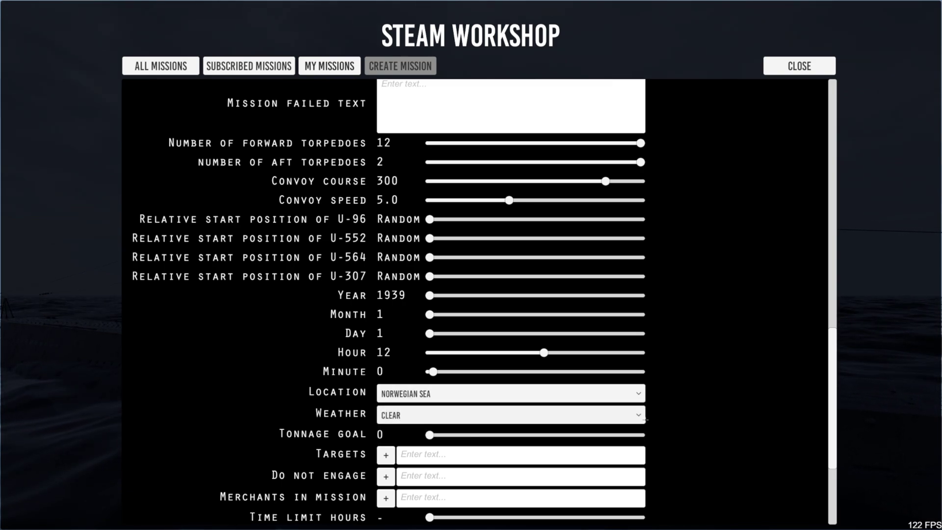
{"action": "left_click", "coordinate": [638, 415]}
{"action": "left_click", "coordinate": [569, 450]}
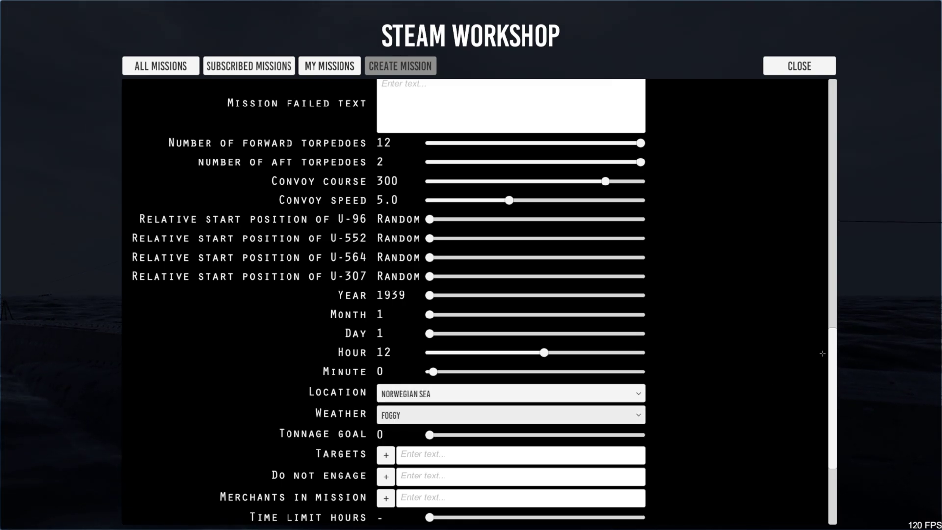
Step: Set the tonnage goal to 15000 and bring up the ship browser for targets
{"action": "scroll", "coordinate": [733, 334], "scroll_direction": "down", "scroll_amount": 1}
{"action": "scroll", "coordinate": [733, 334], "scroll_direction": "down", "scroll_amount": 4}
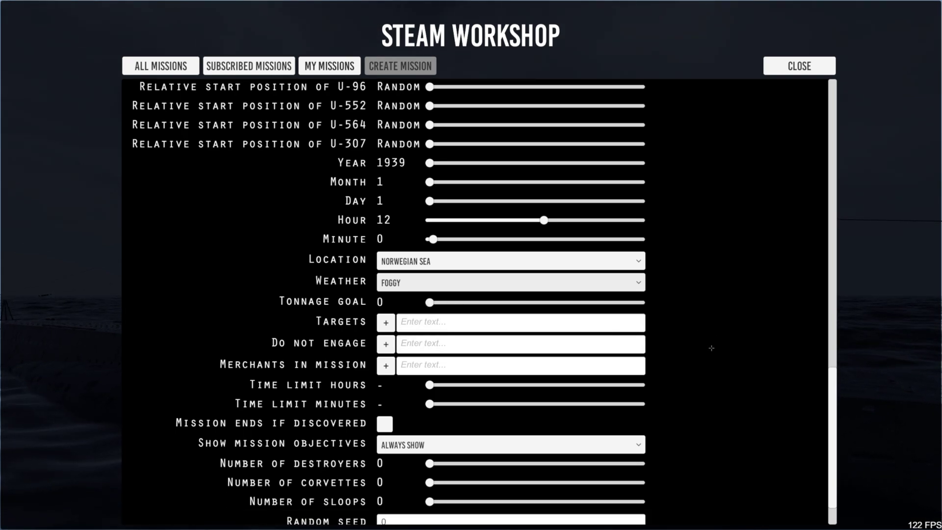
{"action": "left_click_drag", "start_coordinate": [429, 303], "coordinate": [768, 325]}
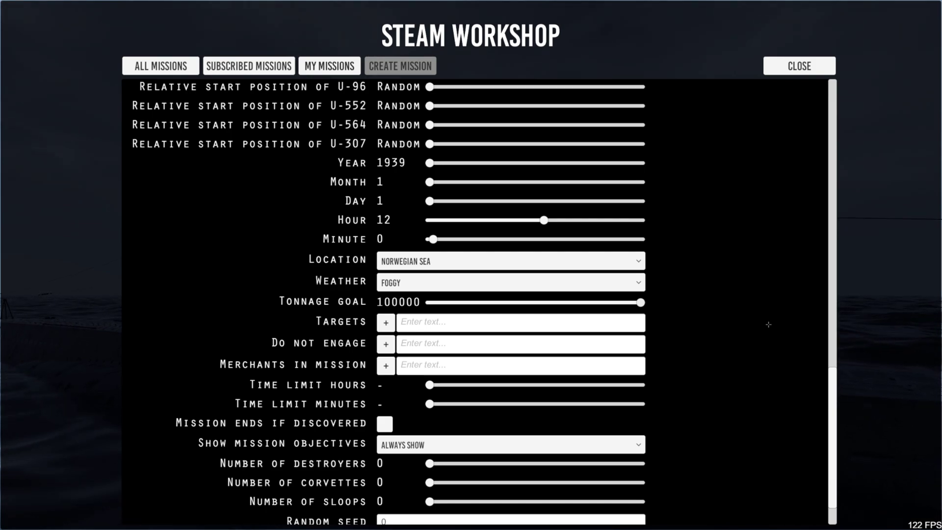
{"action": "left_click", "coordinate": [554, 307]}
{"action": "left_click_drag", "start_coordinate": [555, 307], "coordinate": [461, 312]}
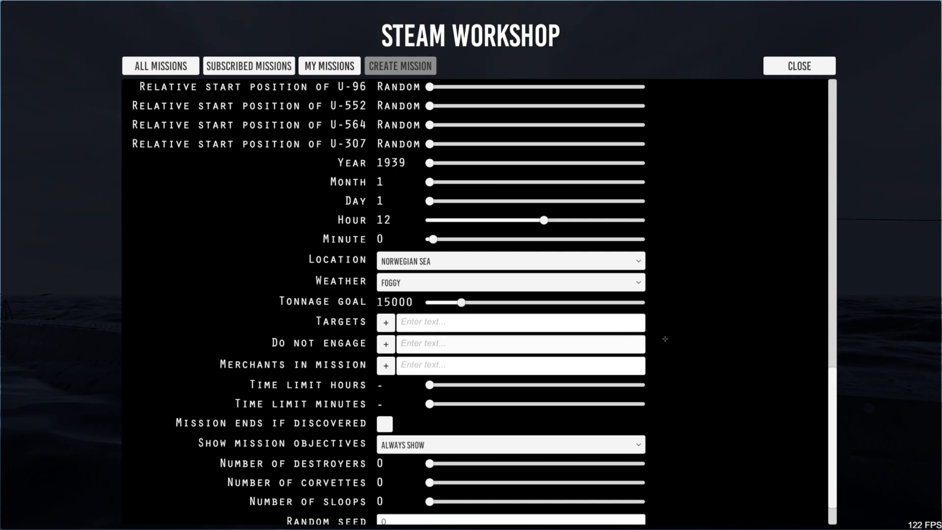
{"action": "scroll", "coordinate": [722, 325], "scroll_direction": "down", "scroll_amount": 1}
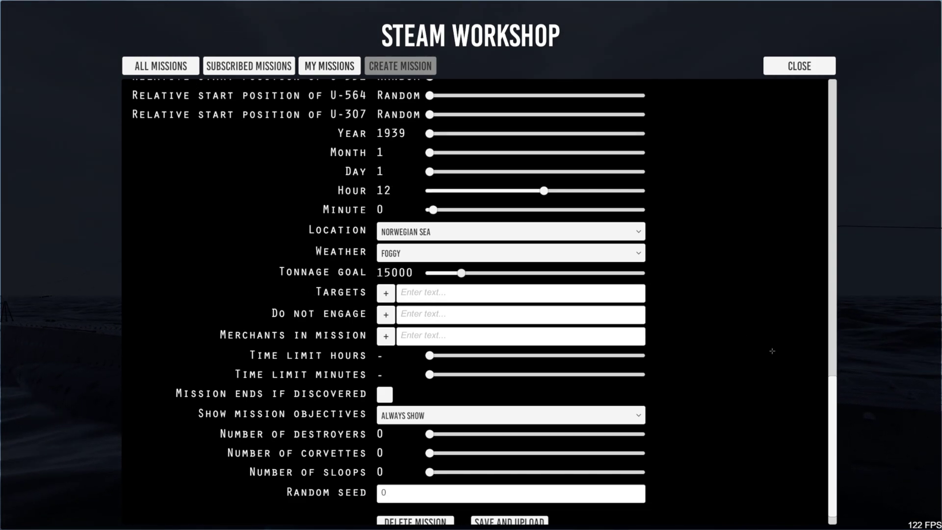
{"action": "left_click", "coordinate": [380, 294]}
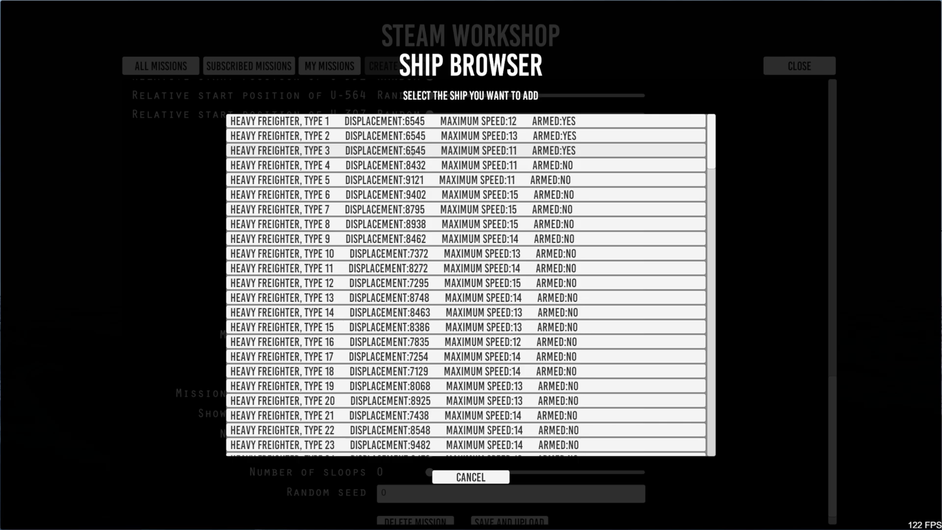
Step: Add Heavy Freighter Type 3 and Type 5 as mission targets
{"action": "left_click", "coordinate": [413, 152]}
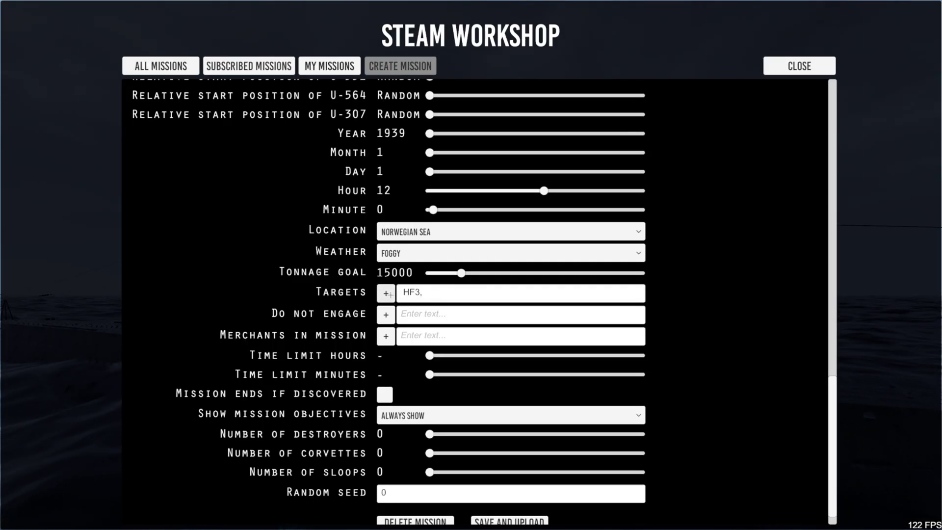
{"action": "left_click", "coordinate": [386, 293]}
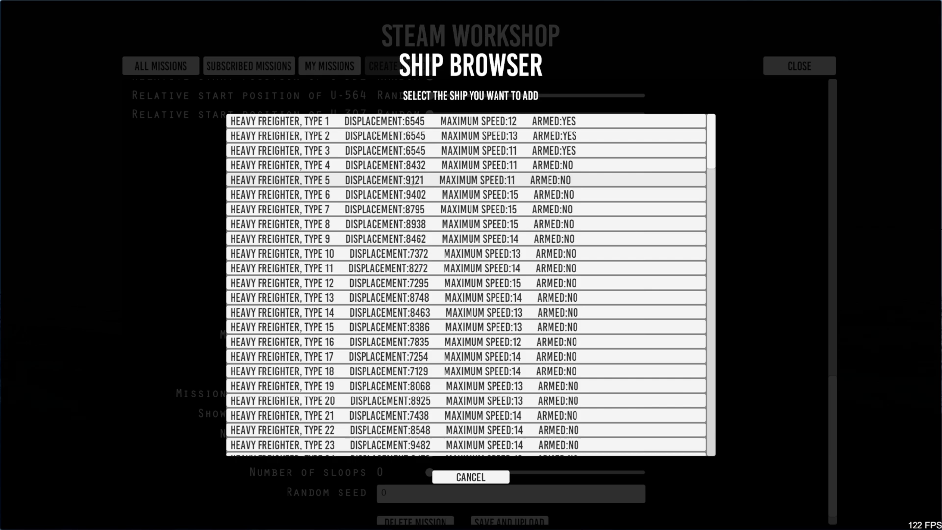
{"action": "left_click", "coordinate": [444, 180]}
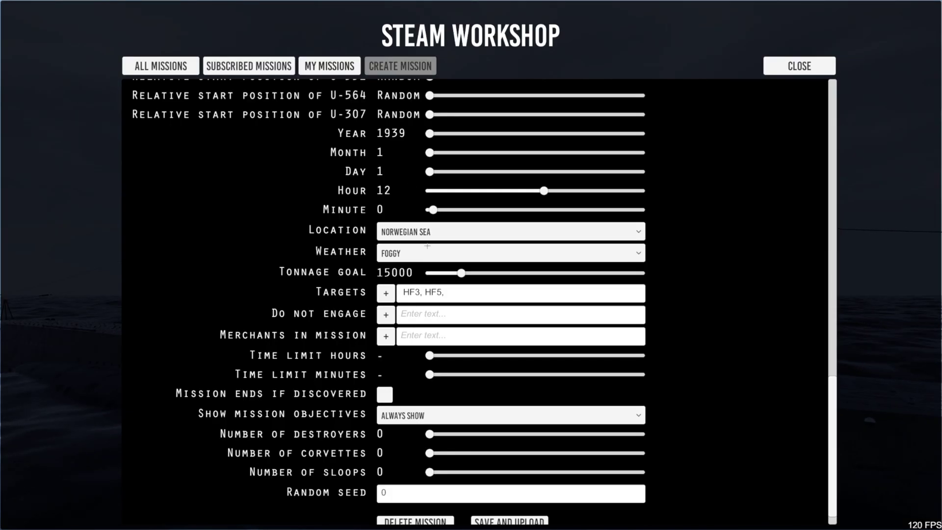
Step: Look through the Do not engage ship list and close it without adding any ship
{"action": "left_click", "coordinate": [383, 315]}
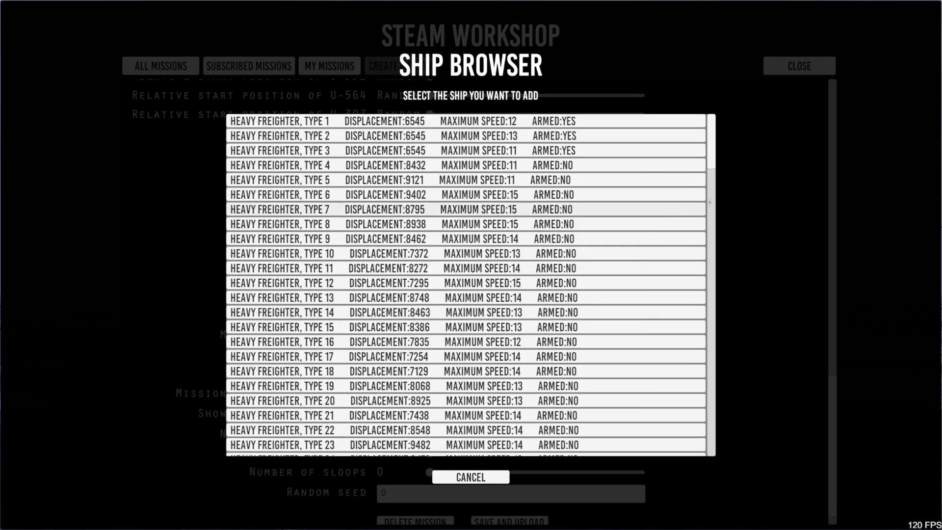
{"action": "mouse_move", "coordinate": [710, 158]}
{"action": "left_mouse_down"}
{"action": "mouse_move", "coordinate": [724, 433]}
{"action": "mouse_move", "coordinate": [705, 156]}
{"action": "left_mouse_up"}
{"action": "left_click", "coordinate": [477, 477]}
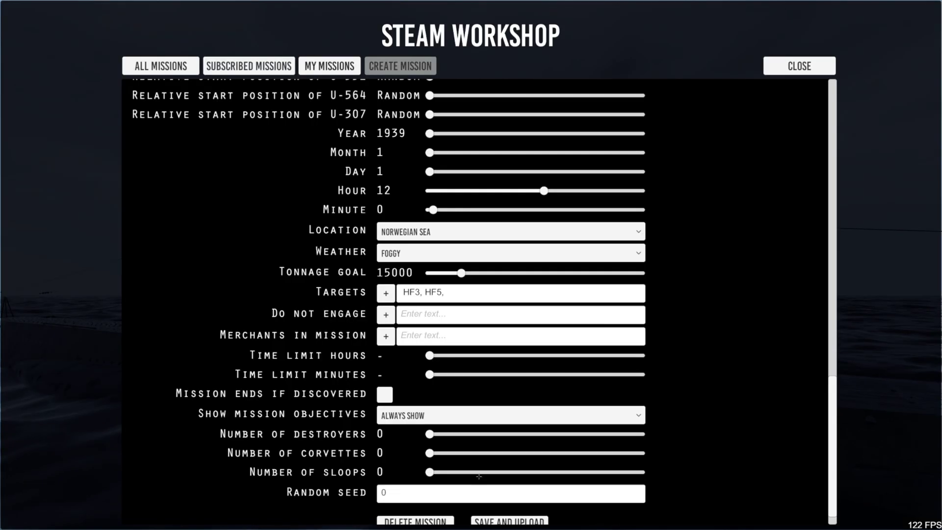
Step: Add Heavy Freighter Type 3 and Type 5 as merchants in the mission
{"action": "left_click", "coordinate": [387, 335]}
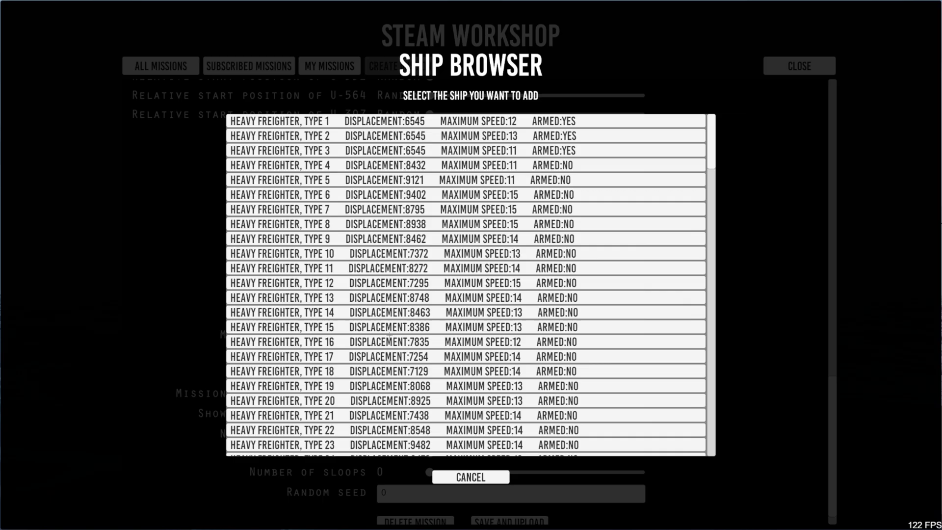
{"action": "left_click", "coordinate": [452, 479]}
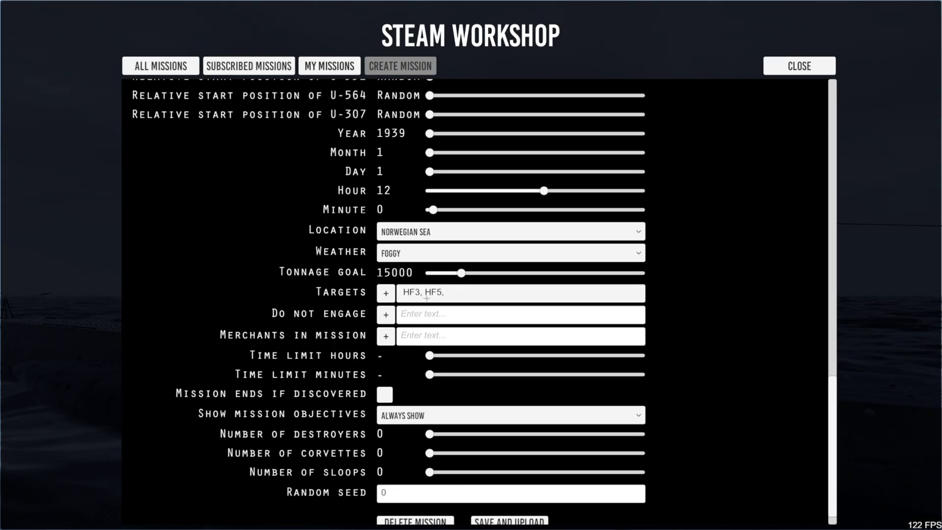
{"action": "left_click", "coordinate": [386, 336]}
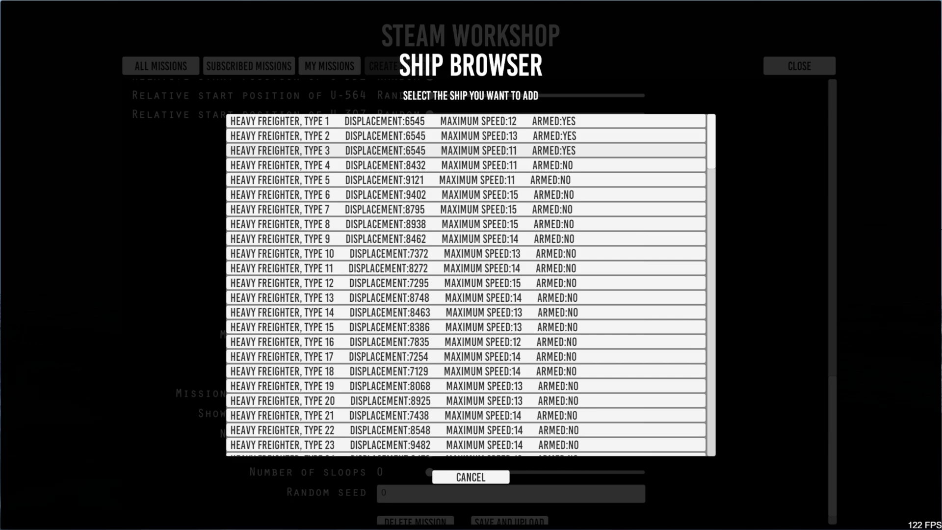
{"action": "left_click", "coordinate": [387, 152]}
{"action": "left_click", "coordinate": [387, 337]}
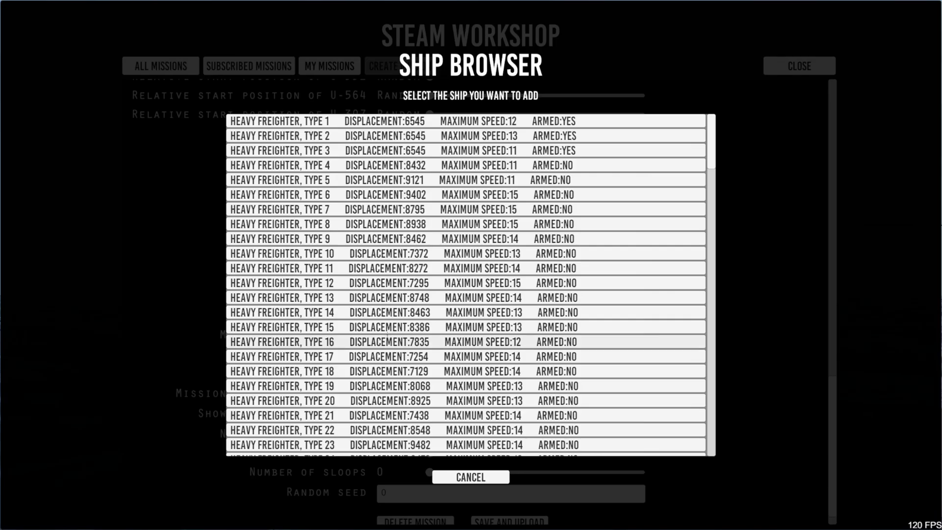
{"action": "left_click", "coordinate": [360, 180]}
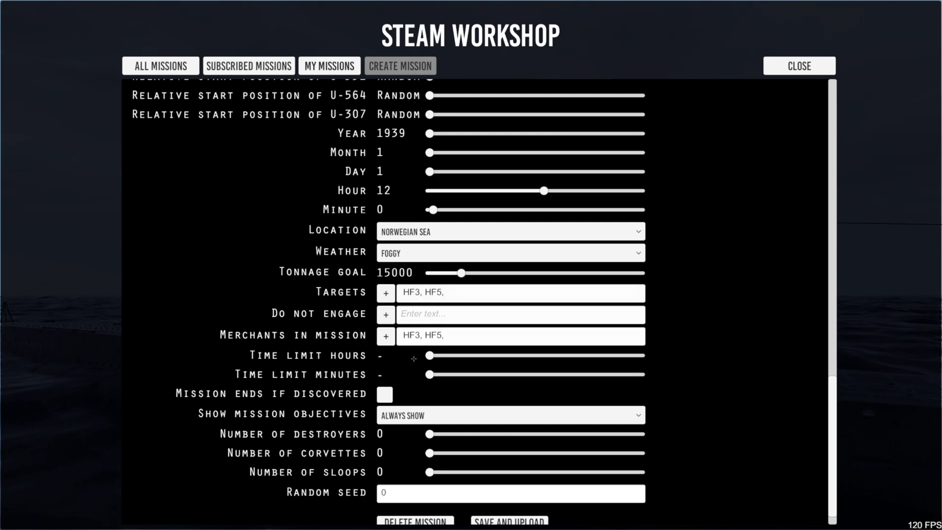
Step: Add Requisitioned Trawler Type 4 and Type 3 as further merchants
{"action": "left_click", "coordinate": [387, 338]}
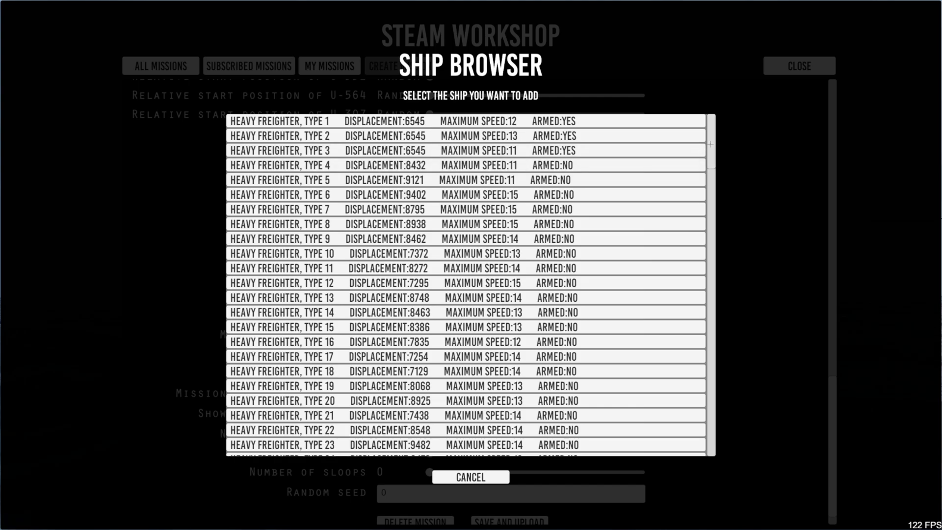
{"action": "left_click_drag", "start_coordinate": [711, 147], "coordinate": [710, 437]}
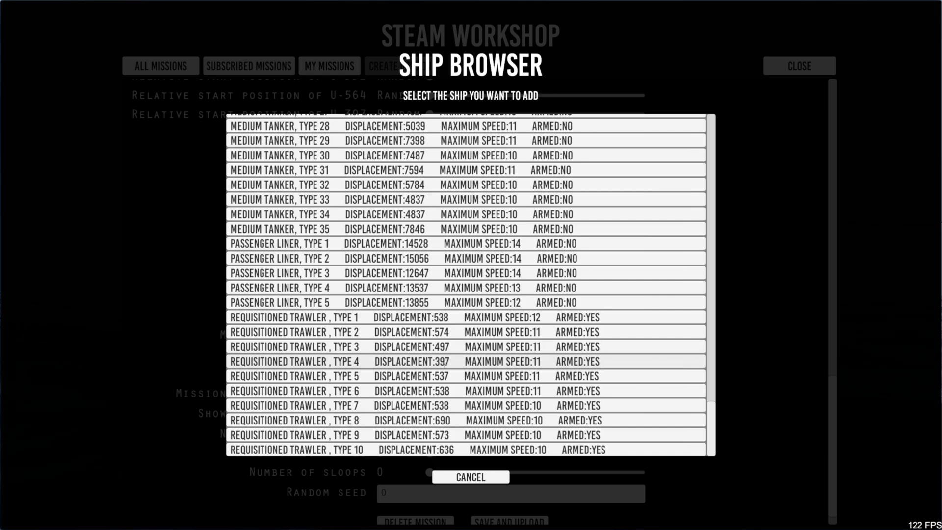
{"action": "left_click", "coordinate": [447, 362]}
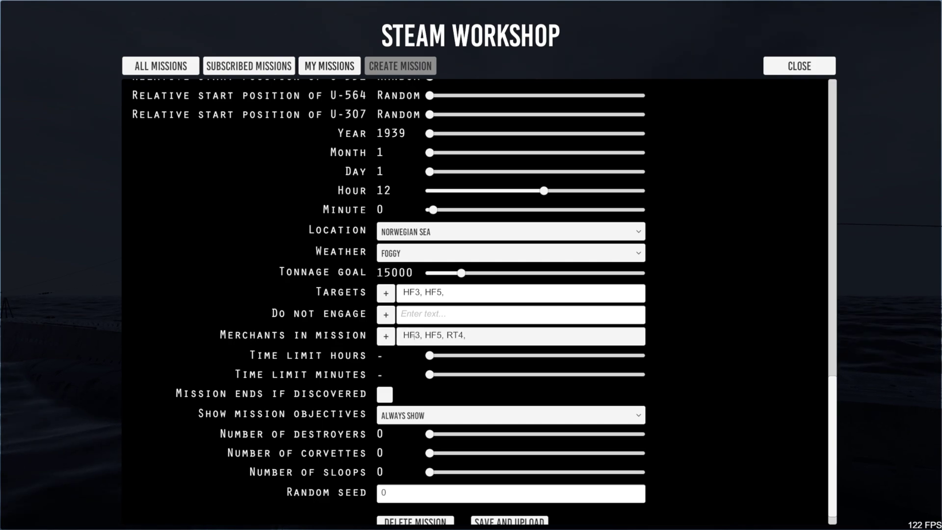
{"action": "left_click", "coordinate": [386, 336]}
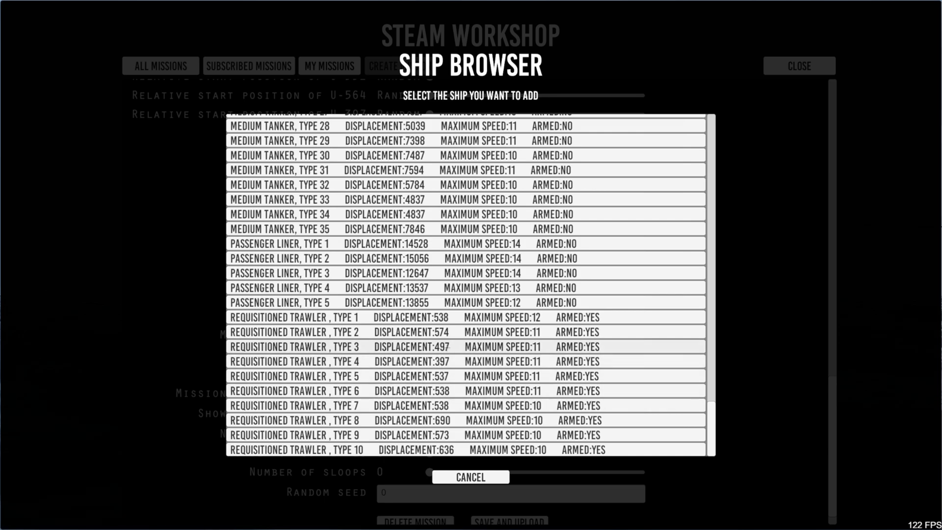
{"action": "left_click", "coordinate": [443, 347]}
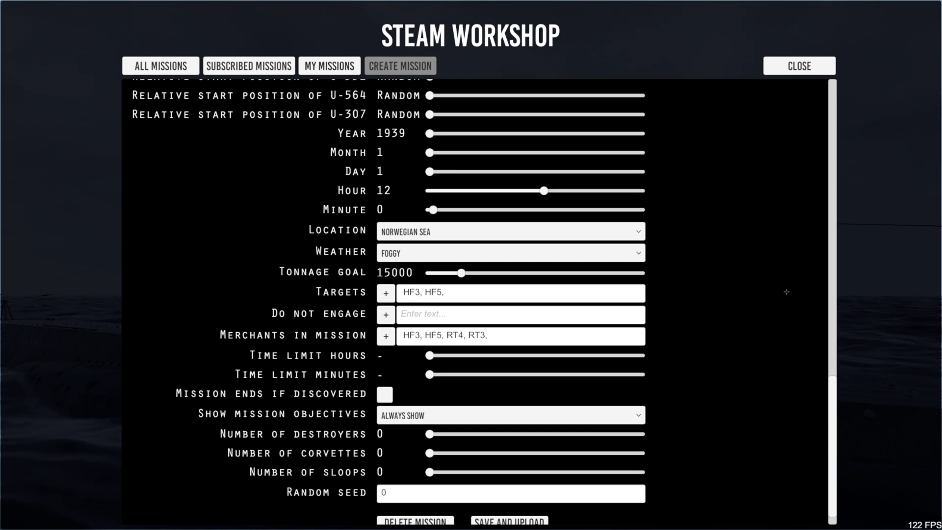
{"action": "left_click_drag", "start_coordinate": [829, 188], "coordinate": [837, 453]}
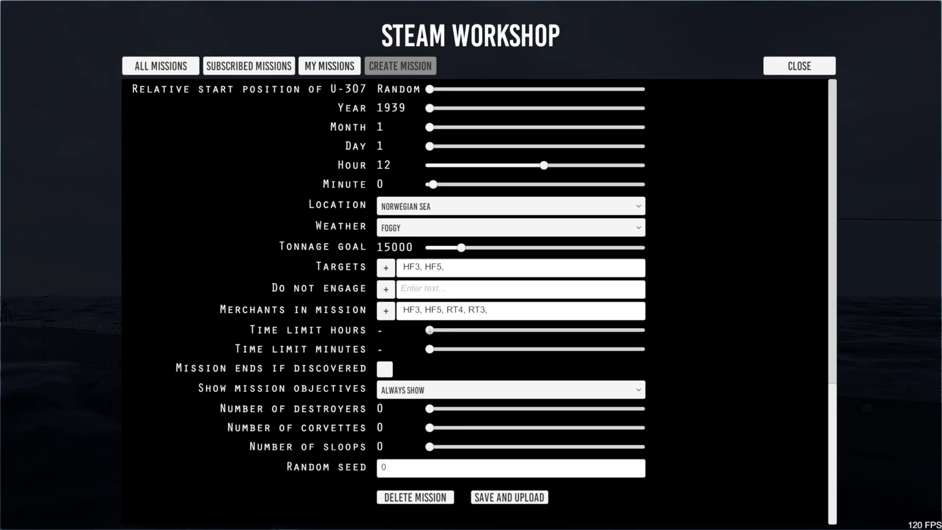
Step: Set a 3-hour time limit and toggle the Mission ends if discovered option
{"action": "left_click_drag", "start_coordinate": [429, 330], "coordinate": [456, 330]}
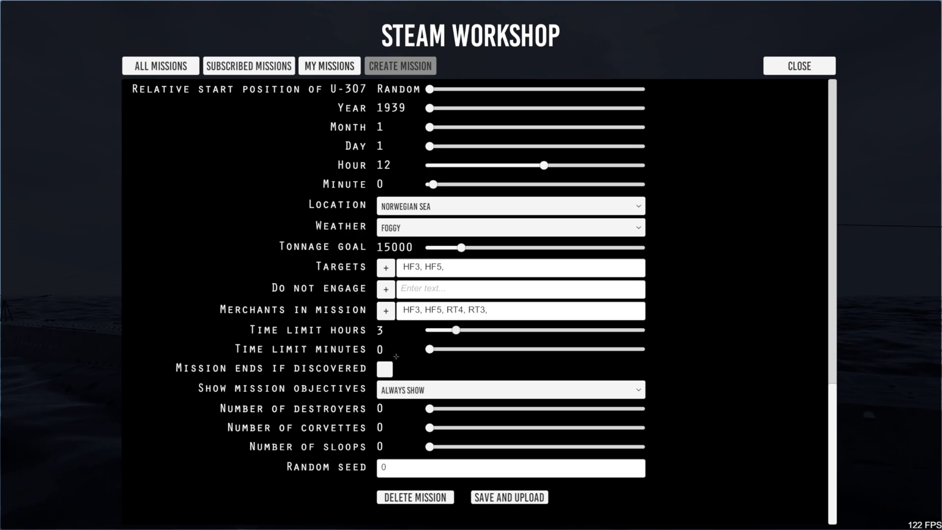
{"action": "mouse_move", "coordinate": [436, 349]}
{"action": "left_mouse_down"}
{"action": "mouse_move", "coordinate": [465, 350]}
{"action": "mouse_move", "coordinate": [429, 349]}
{"action": "left_mouse_up"}
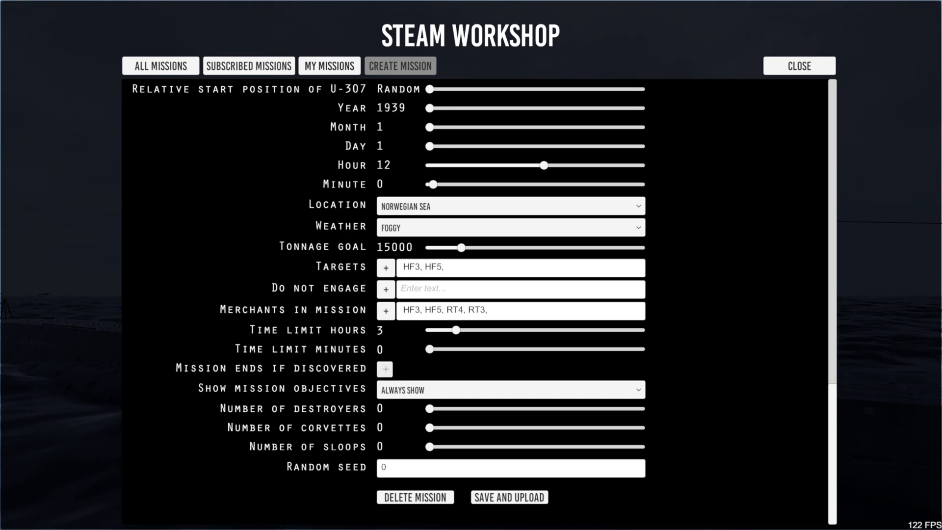
{"action": "left_click", "coordinate": [385, 368]}
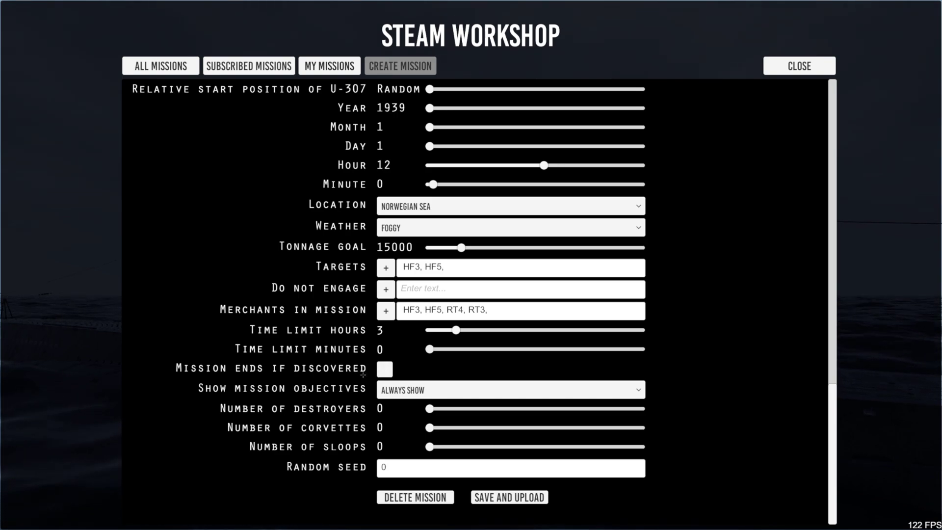
Step: Keep objectives always shown and set the escort to one destroyer with no corvettes
{"action": "left_click", "coordinate": [638, 391]}
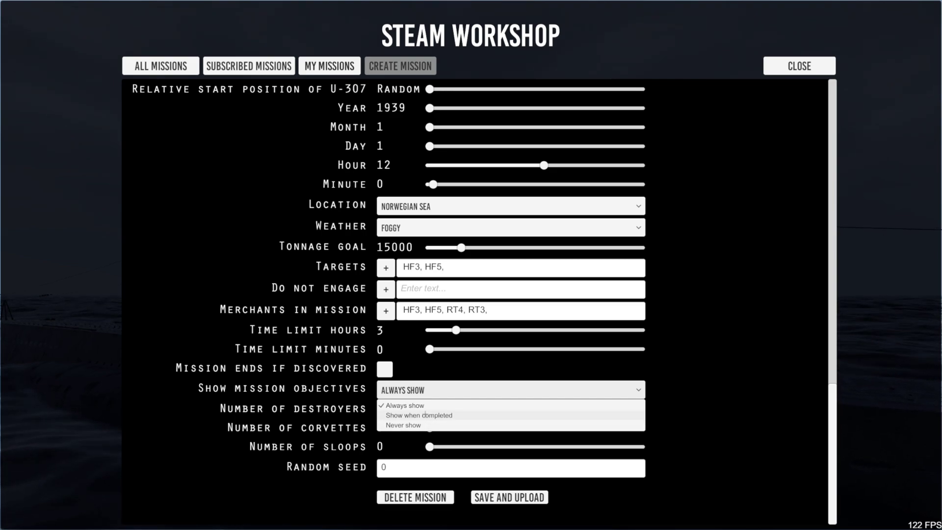
{"action": "left_click", "coordinate": [670, 391]}
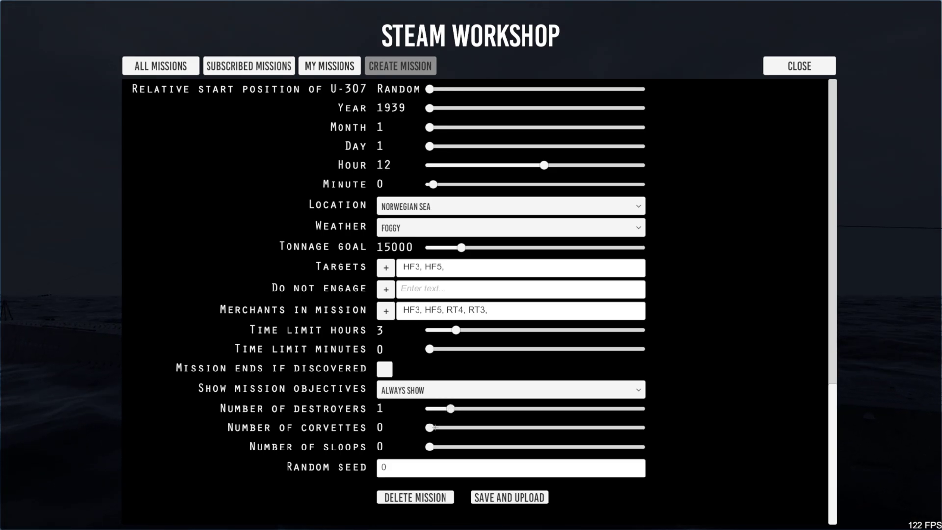
{"action": "left_click_drag", "start_coordinate": [452, 408], "coordinate": [471, 409]}
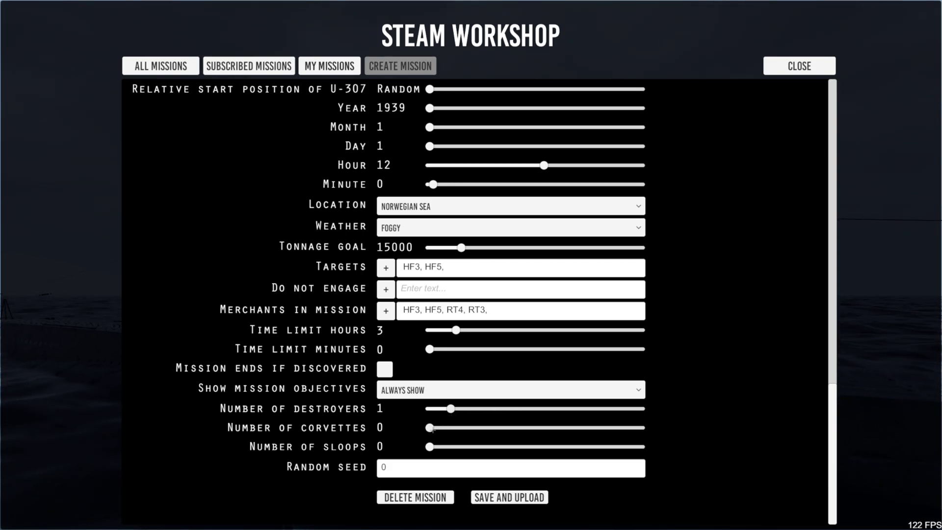
{"action": "left_click_drag", "start_coordinate": [431, 428], "coordinate": [566, 434]}
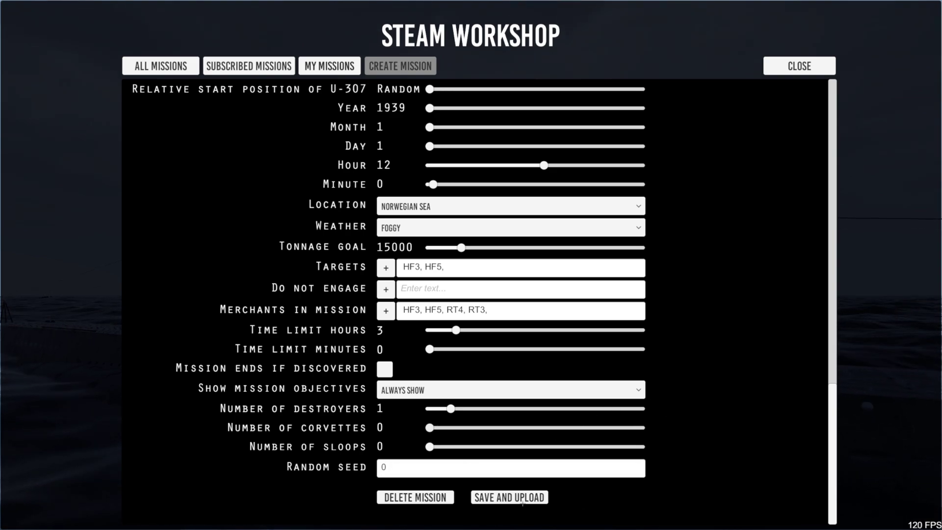
Step: Switch back to All Missions and exit the Steam Workshop to the main menu
{"action": "scroll", "coordinate": [633, 346], "scroll_direction": "up", "scroll_amount": 1}
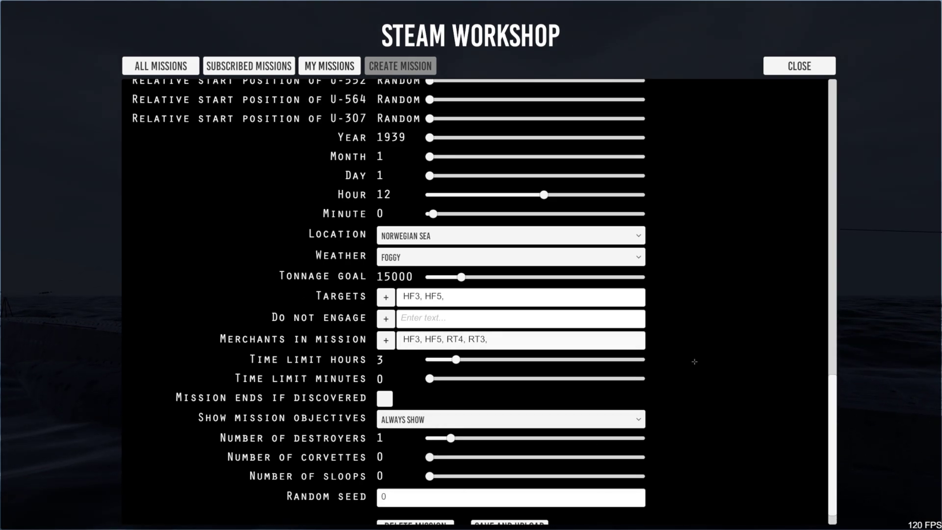
{"action": "left_click_drag", "start_coordinate": [826, 415], "coordinate": [810, 137]}
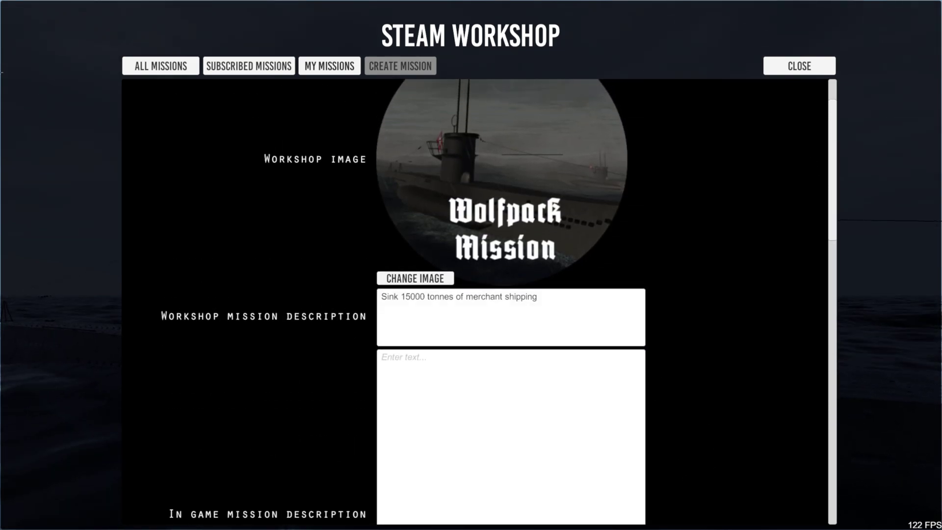
{"action": "left_click", "coordinate": [153, 68]}
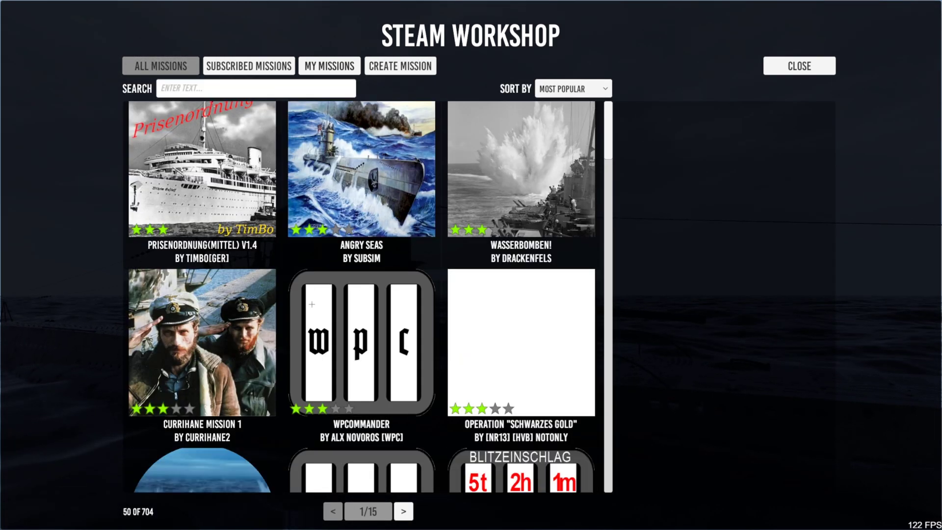
{"action": "key", "text": "Escape"}
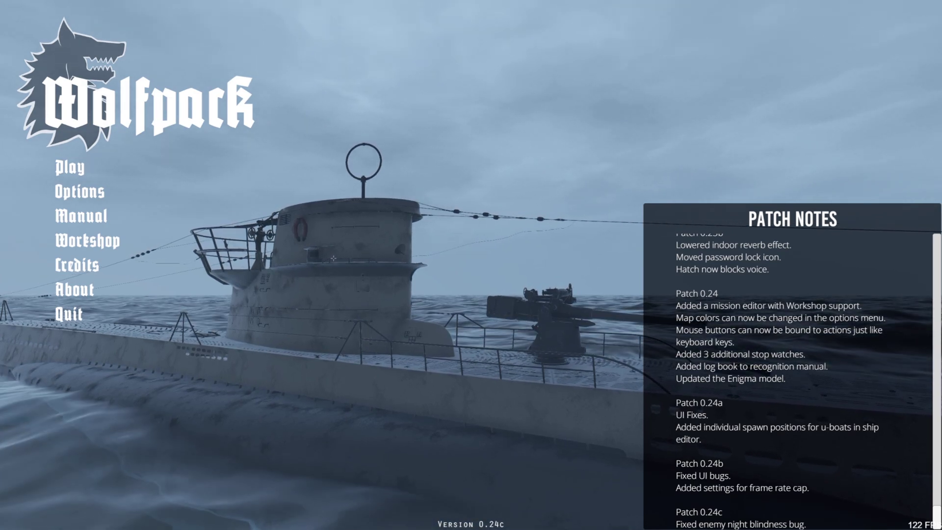
Step: Create a new lobby and find 'Find Merchant Convoy and Sink 24000 Tonnes' under the workshop's My Missions
{"action": "left_click", "coordinate": [70, 169]}
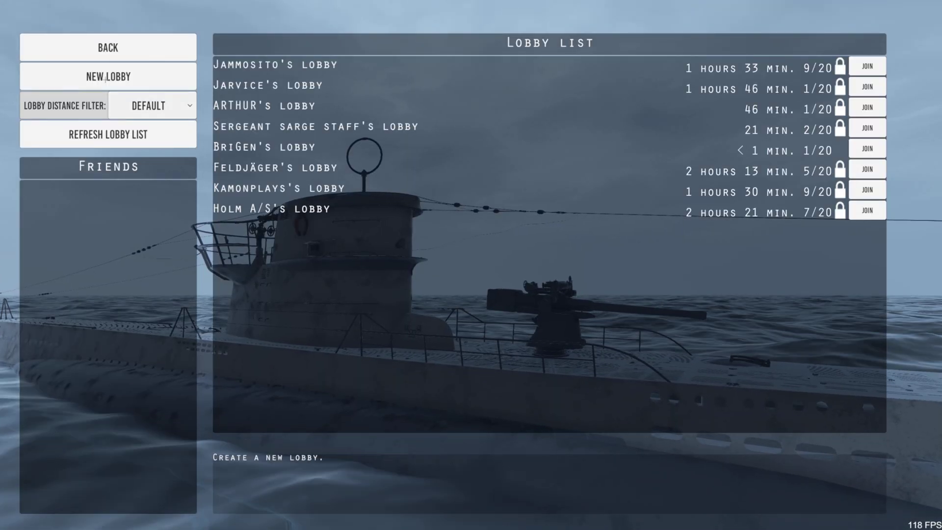
{"action": "left_click", "coordinate": [81, 79]}
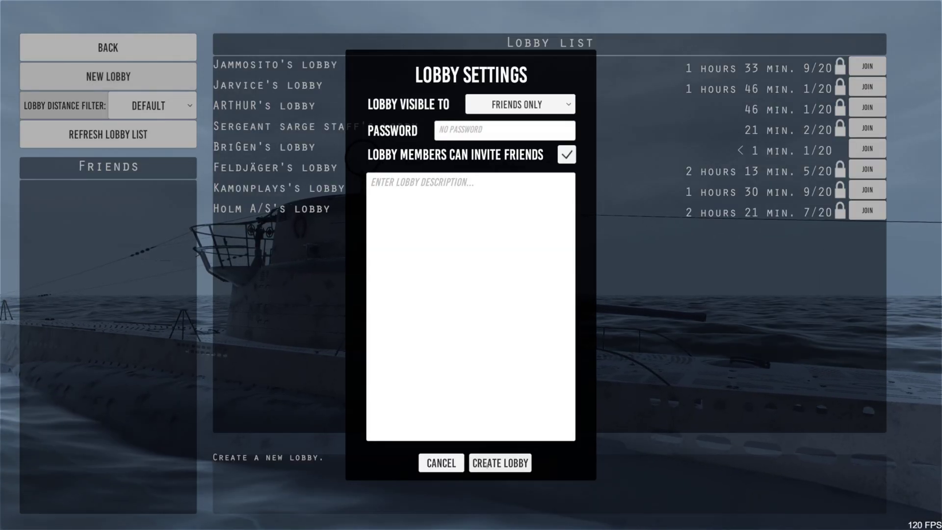
{"action": "left_click", "coordinate": [488, 464]}
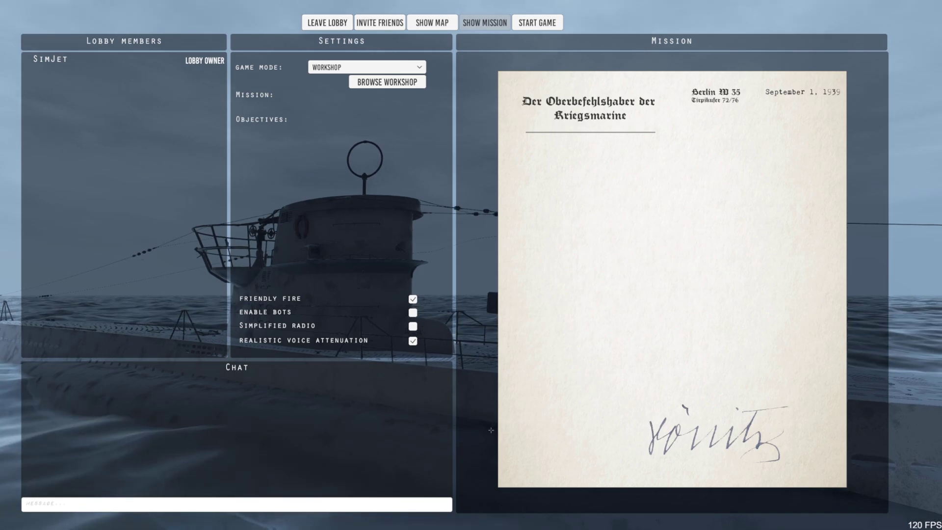
{"action": "left_click", "coordinate": [393, 83]}
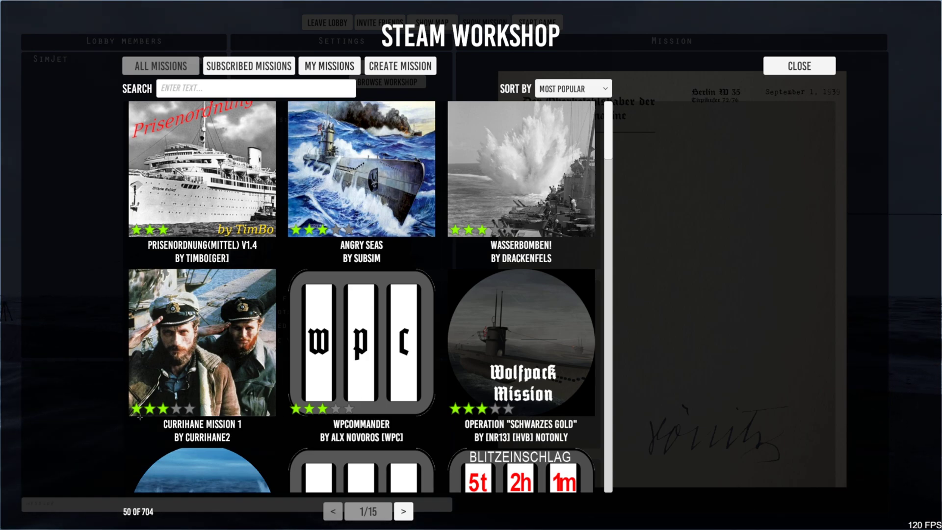
{"action": "left_click", "coordinate": [326, 66]}
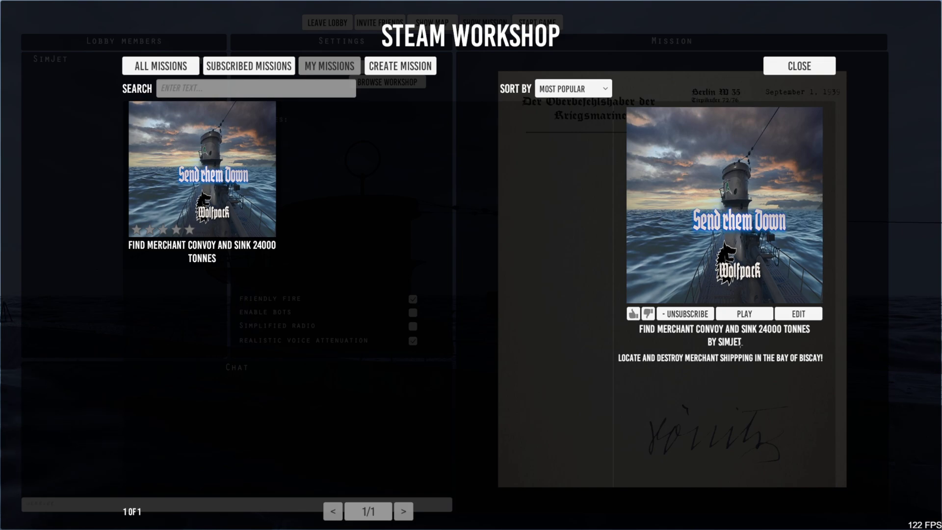
Step: Load the convoy mission into the lobby, enable bots, and start the game
{"action": "left_click", "coordinate": [744, 313]}
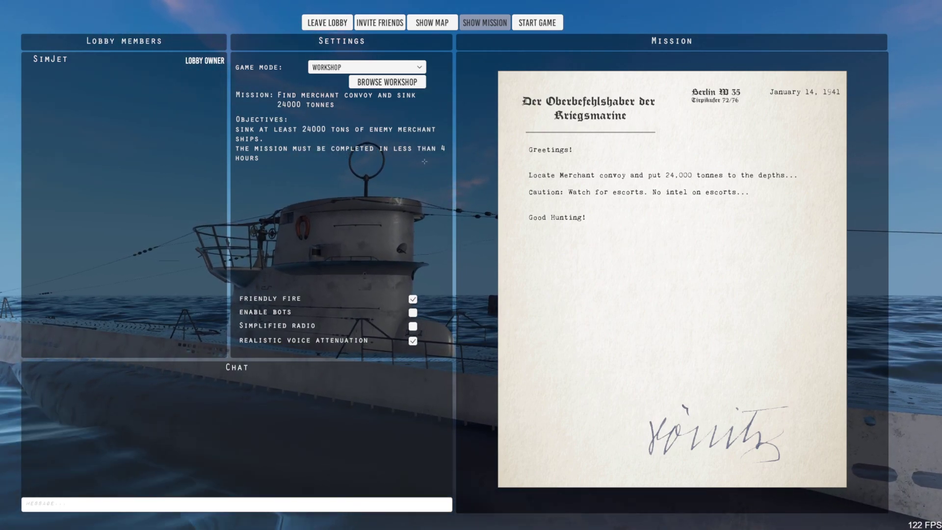
{"action": "left_click", "coordinate": [289, 312]}
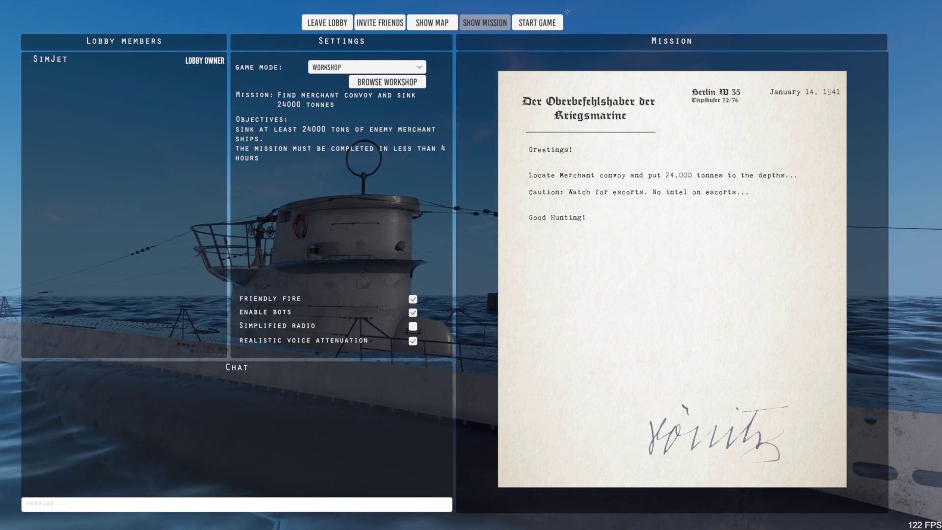
{"action": "left_click", "coordinate": [540, 22]}
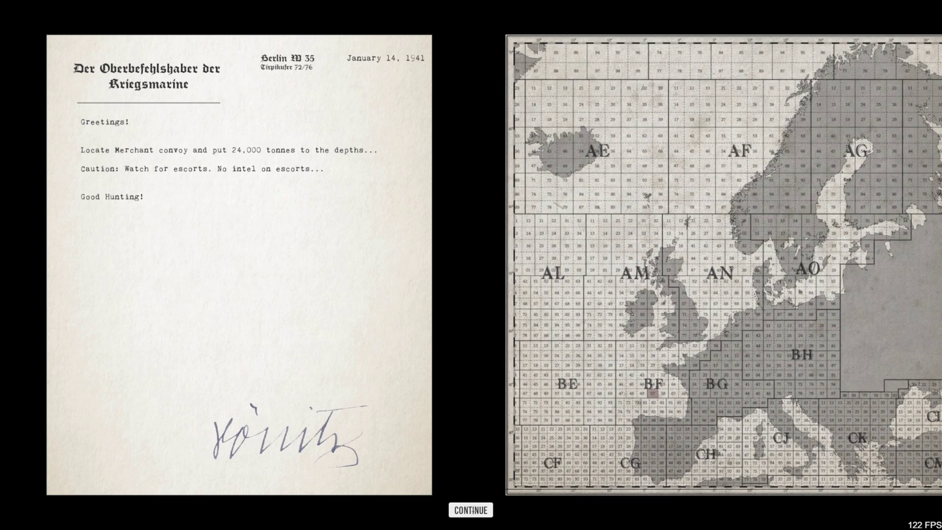
Step: Move past the mission briefing and join the U-96 crew as Sonarman
{"action": "left_click", "coordinate": [471, 510]}
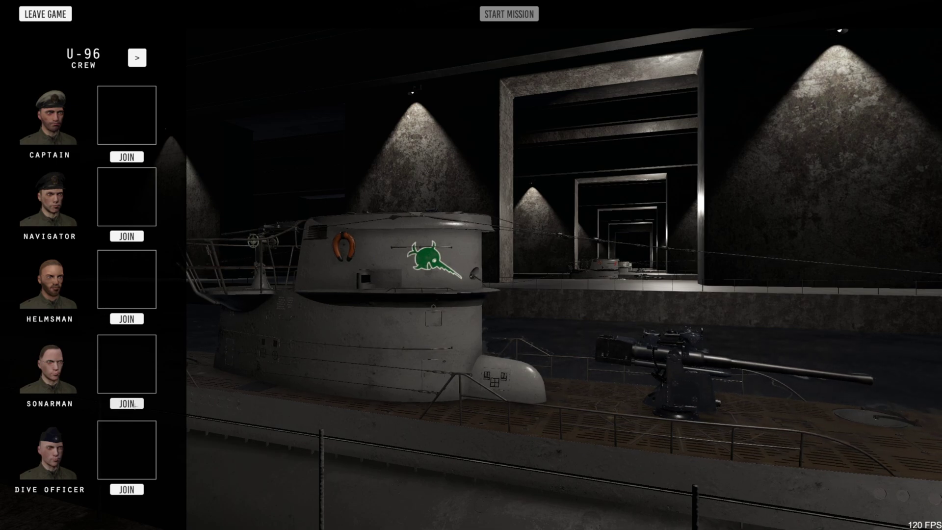
{"action": "left_click", "coordinate": [135, 405]}
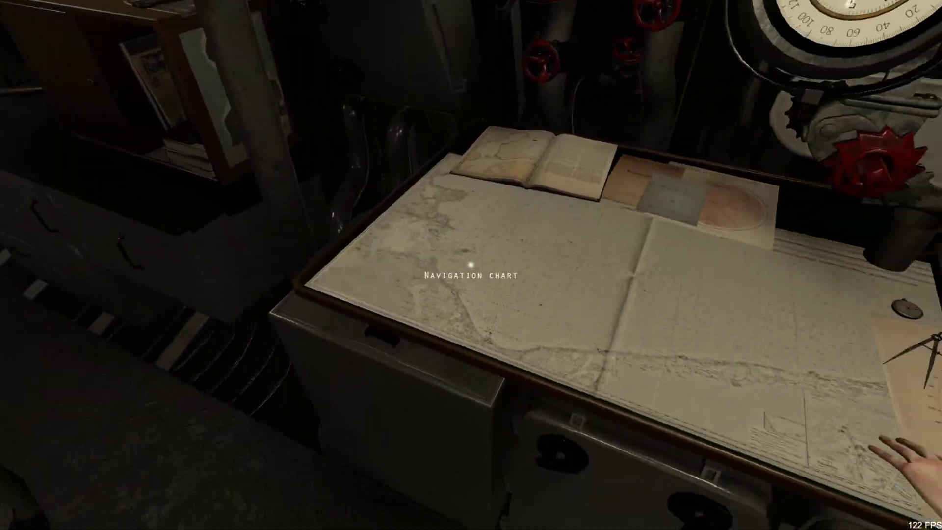
Step: Plot a 250°, 6115 m bearing line from the ship marker with the Rotate protractor
{"action": "left_click", "coordinate": [470, 265]}
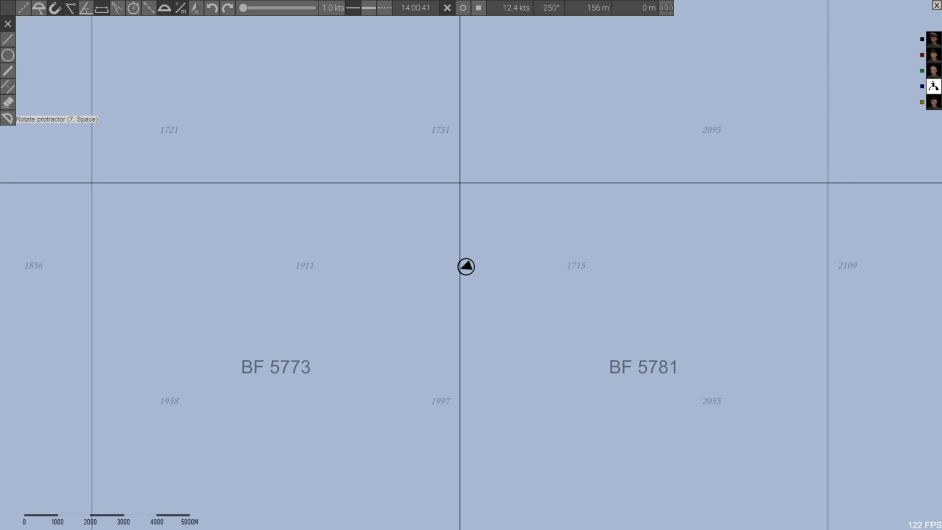
{"action": "left_click", "coordinate": [7, 118]}
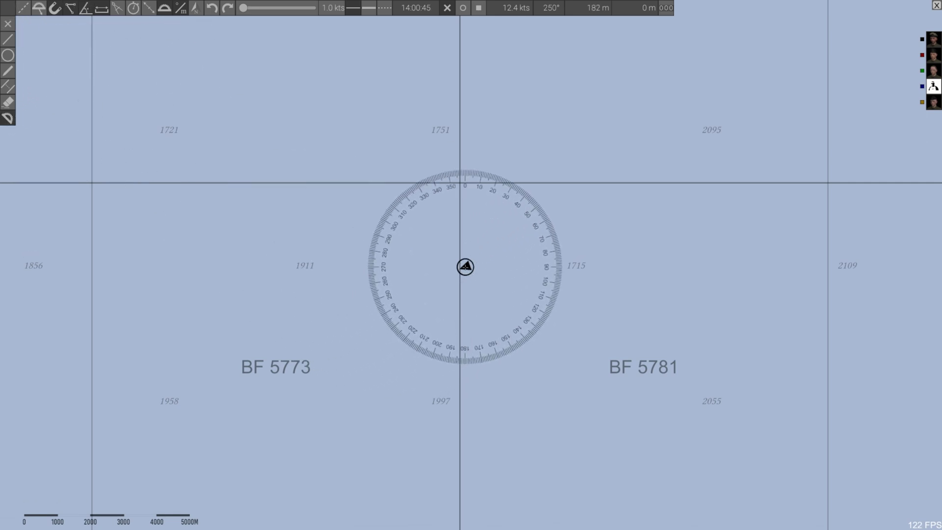
{"action": "left_click", "coordinate": [453, 271]}
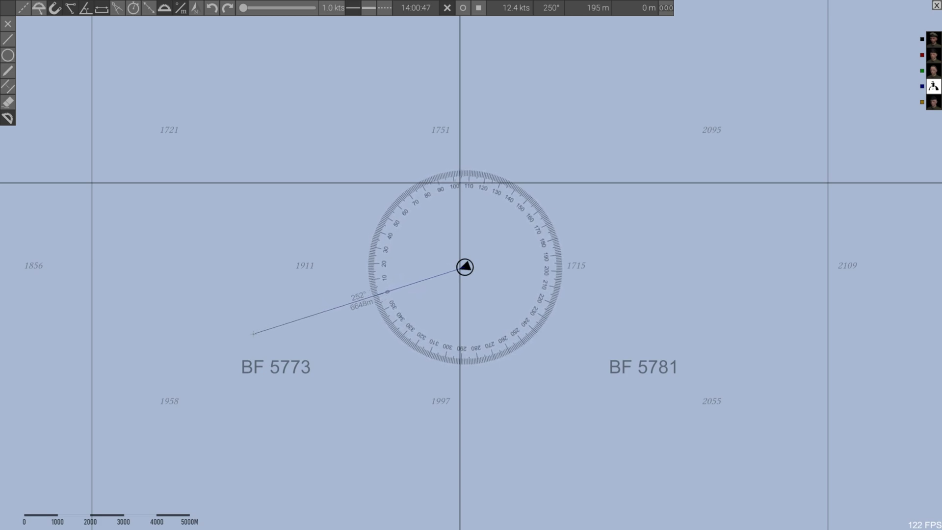
{"action": "left_click", "coordinate": [213, 359]}
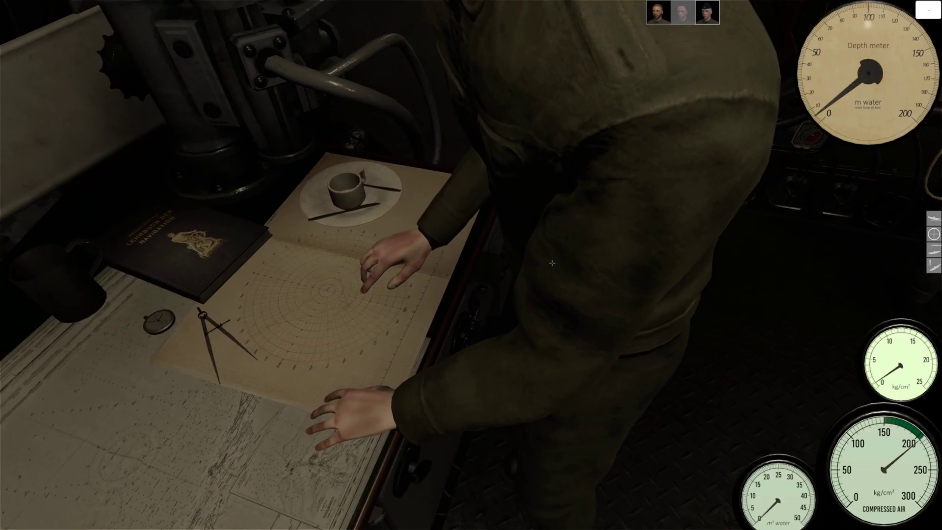
Step: Order a dive to 12 meters, then show and hide the full instrument HUD
{"action": "type", "text": "12"}
{"action": "key", "text": "Return"}
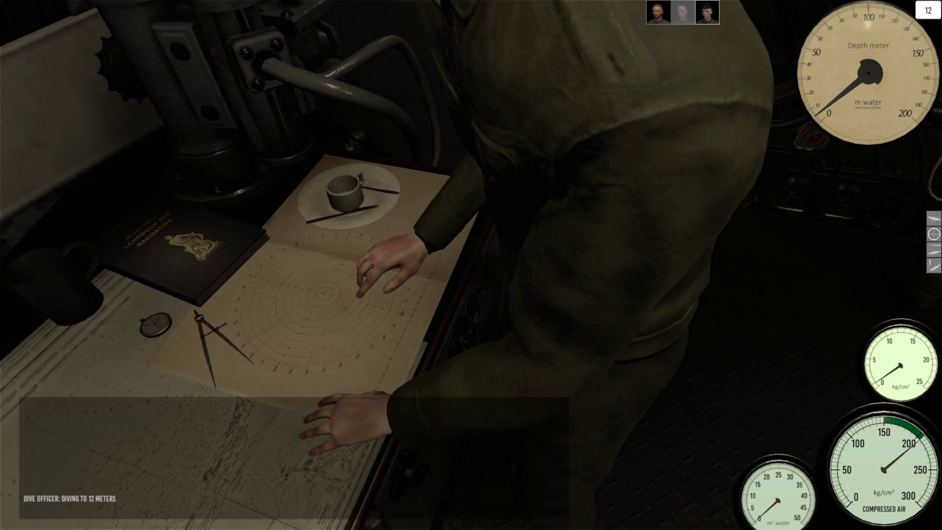
{"action": "key", "text": "Escape"}
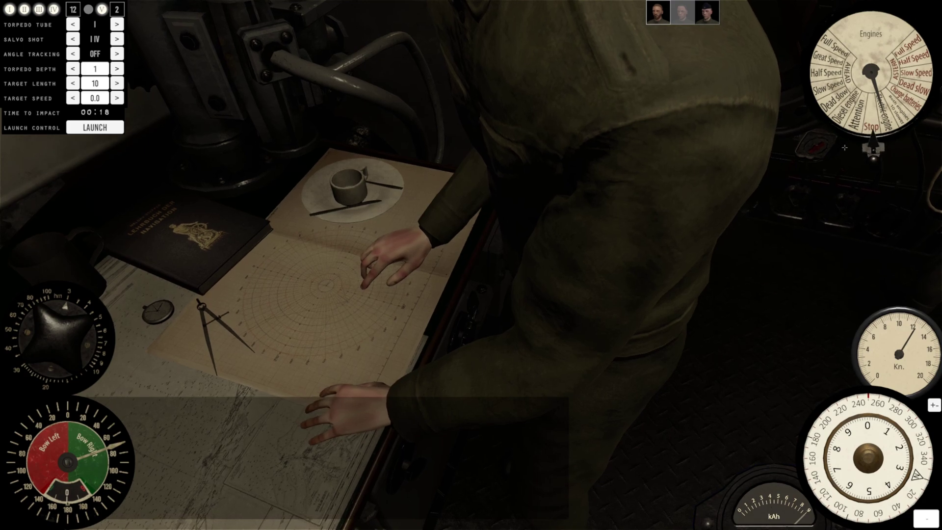
{"action": "key", "text": "Escape"}
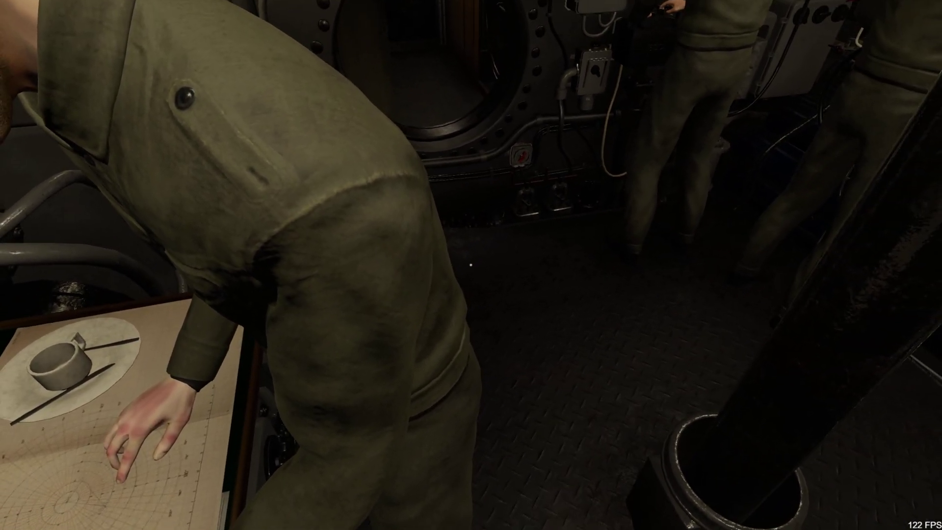